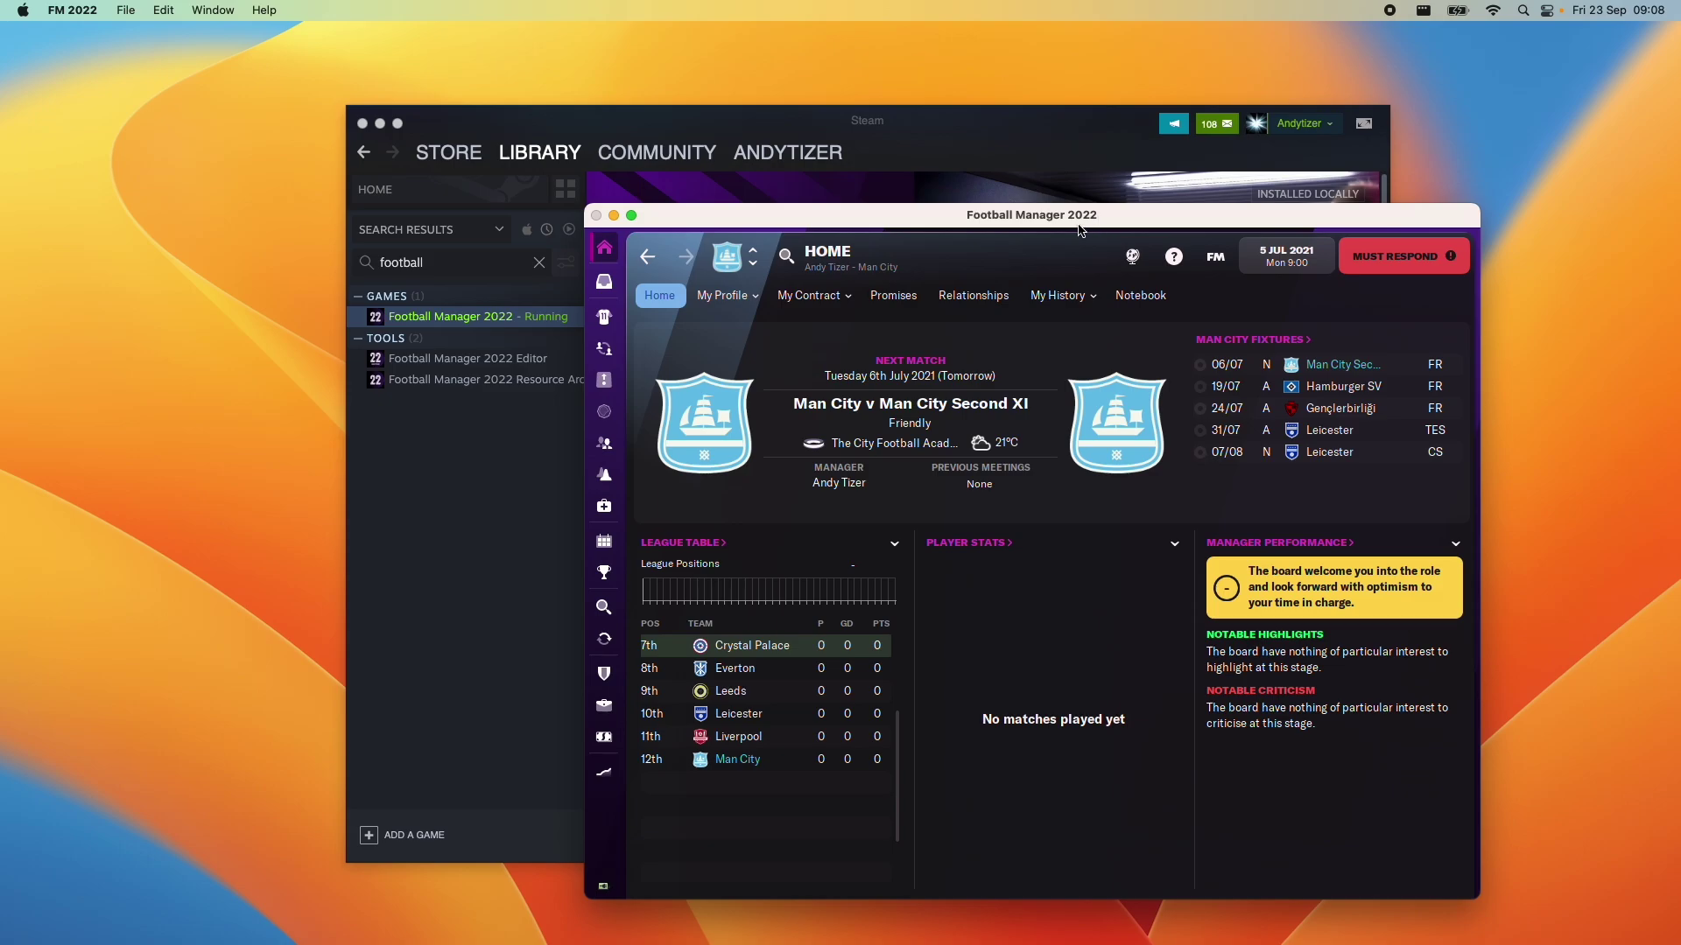
left_click(906, 138)
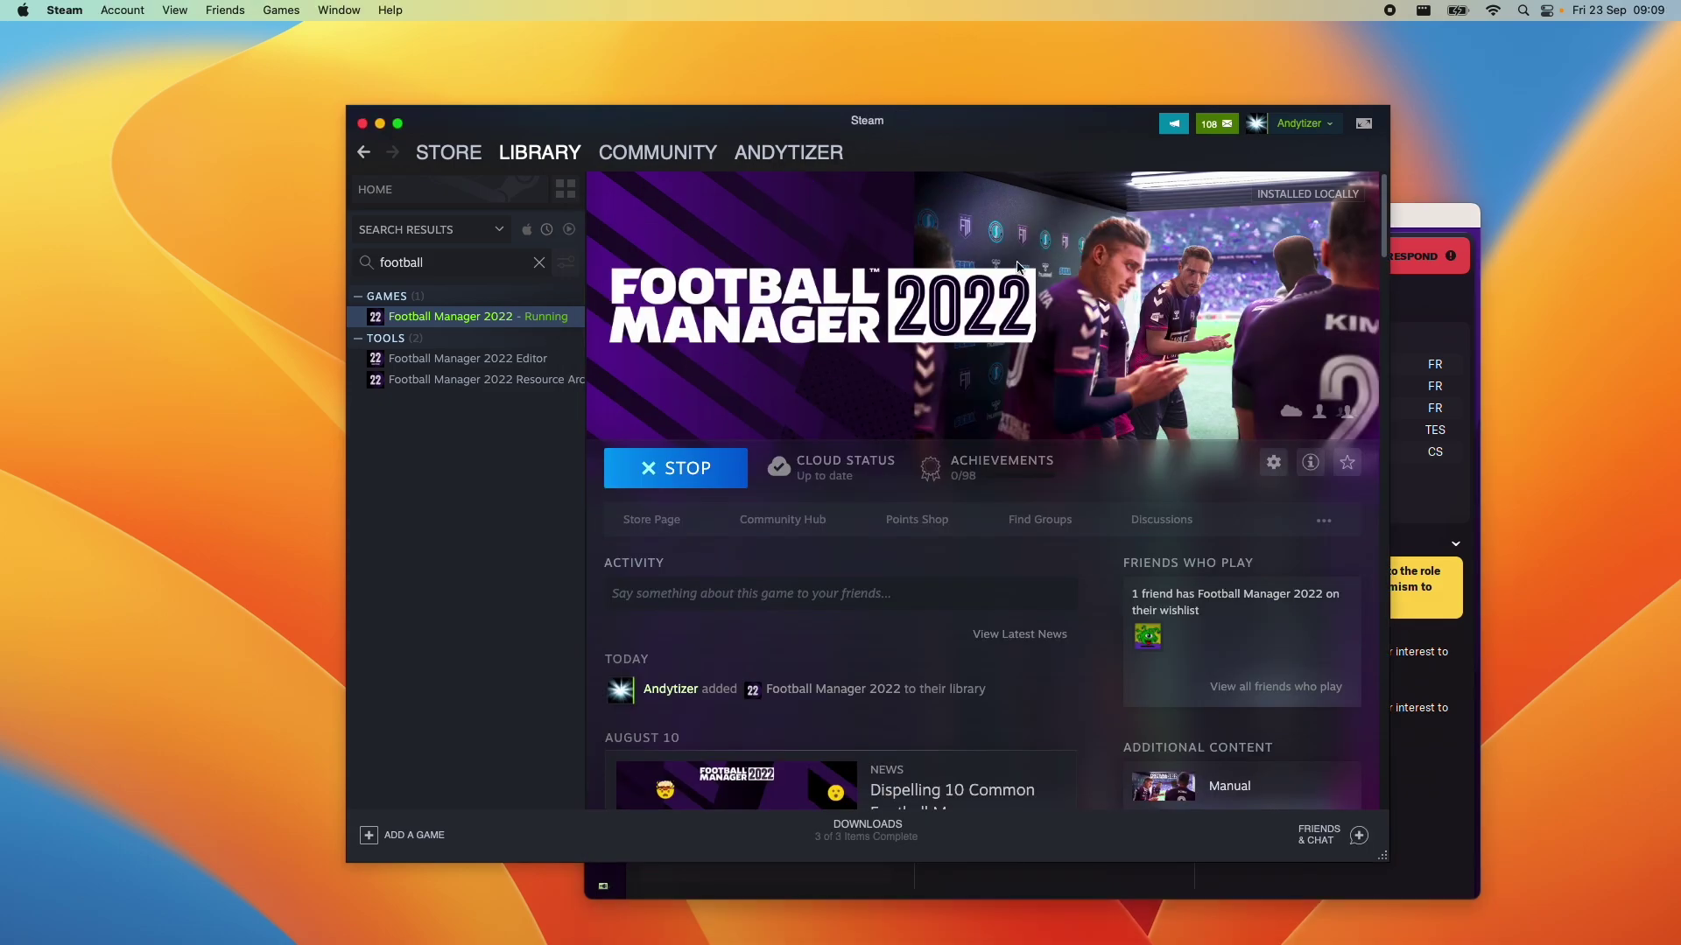
left_click(1442, 750)
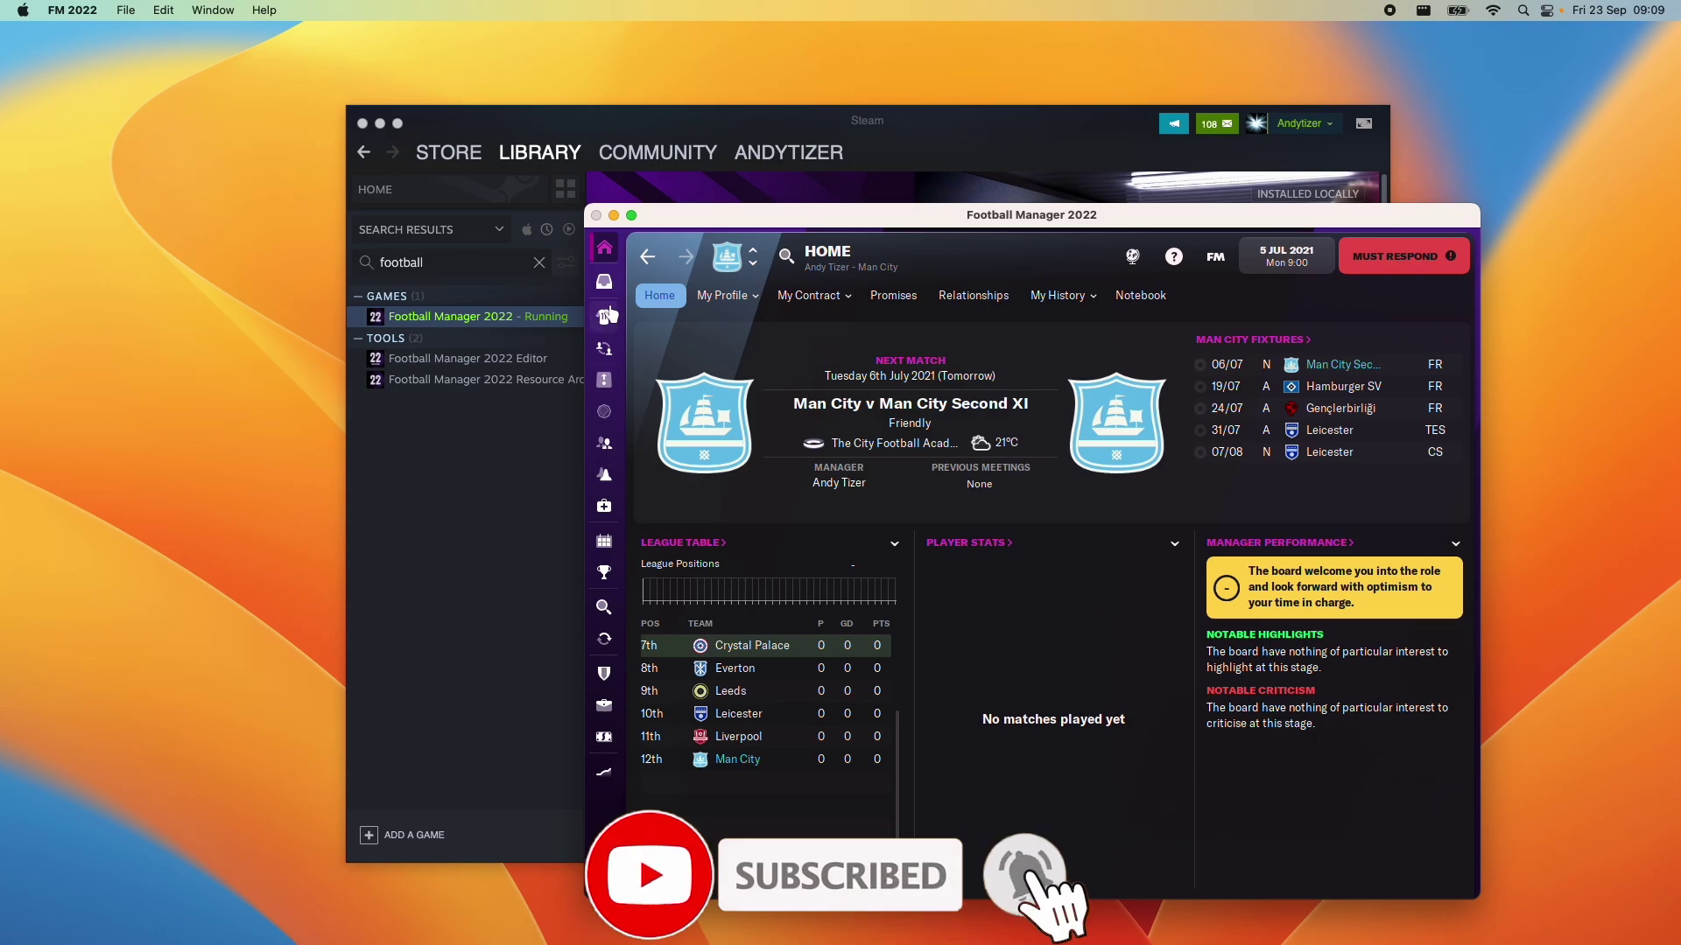
left_click(608, 315)
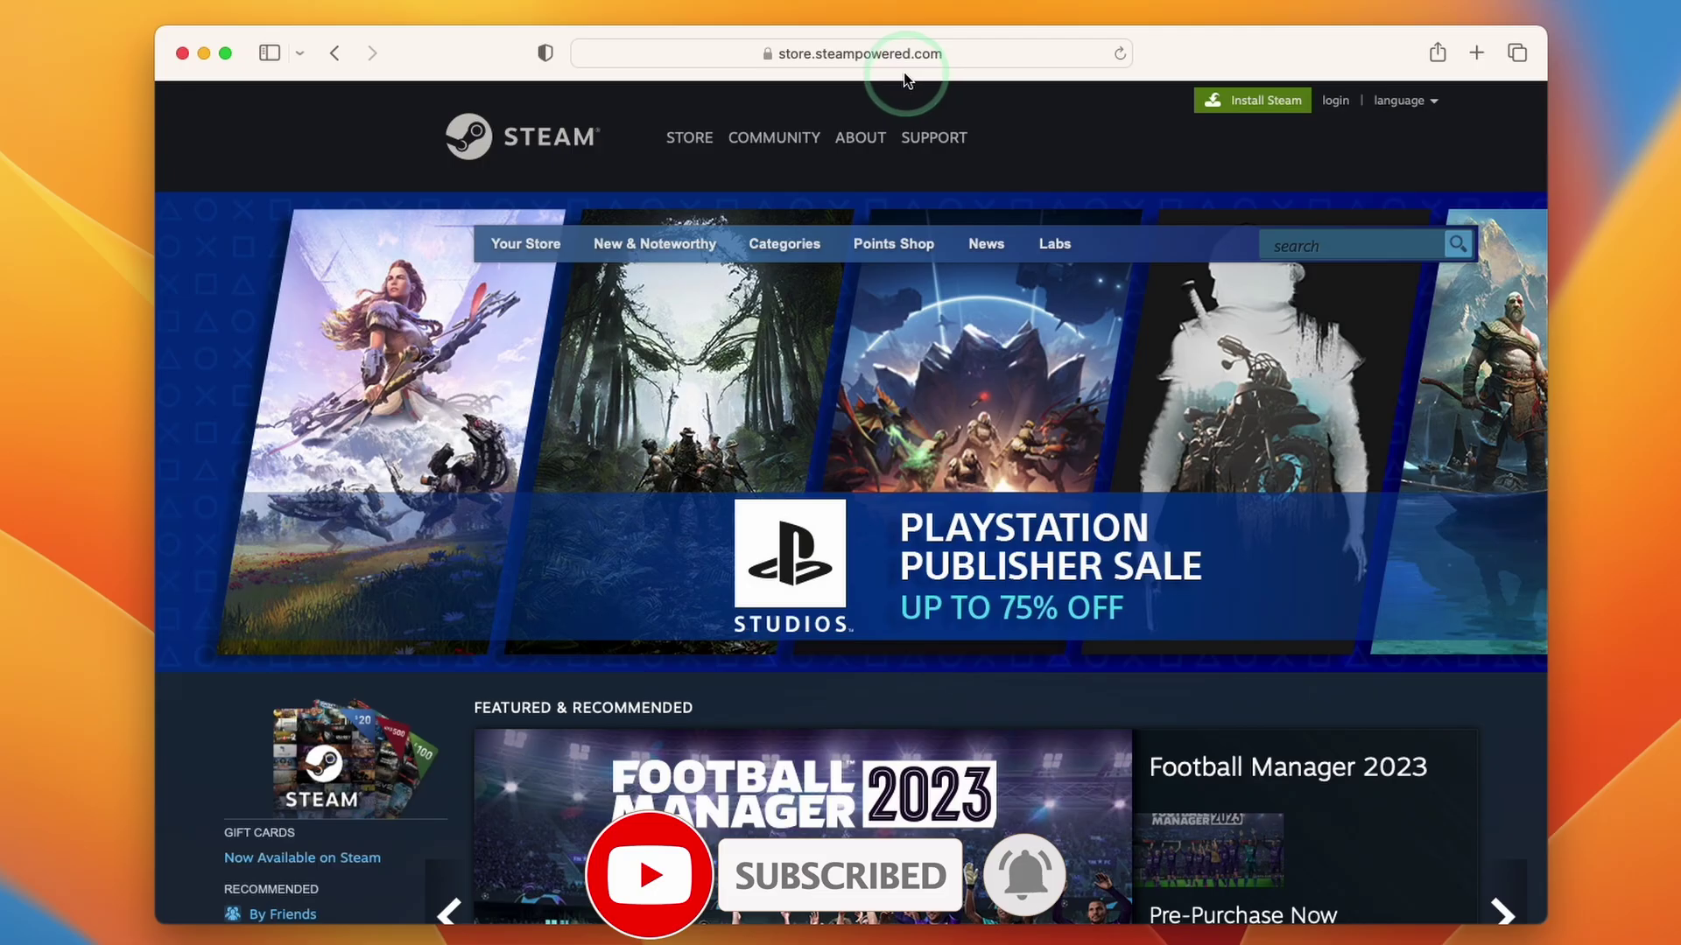
Download the macOS Steam installer from store.steampowered.com.
left_click(791, 51)
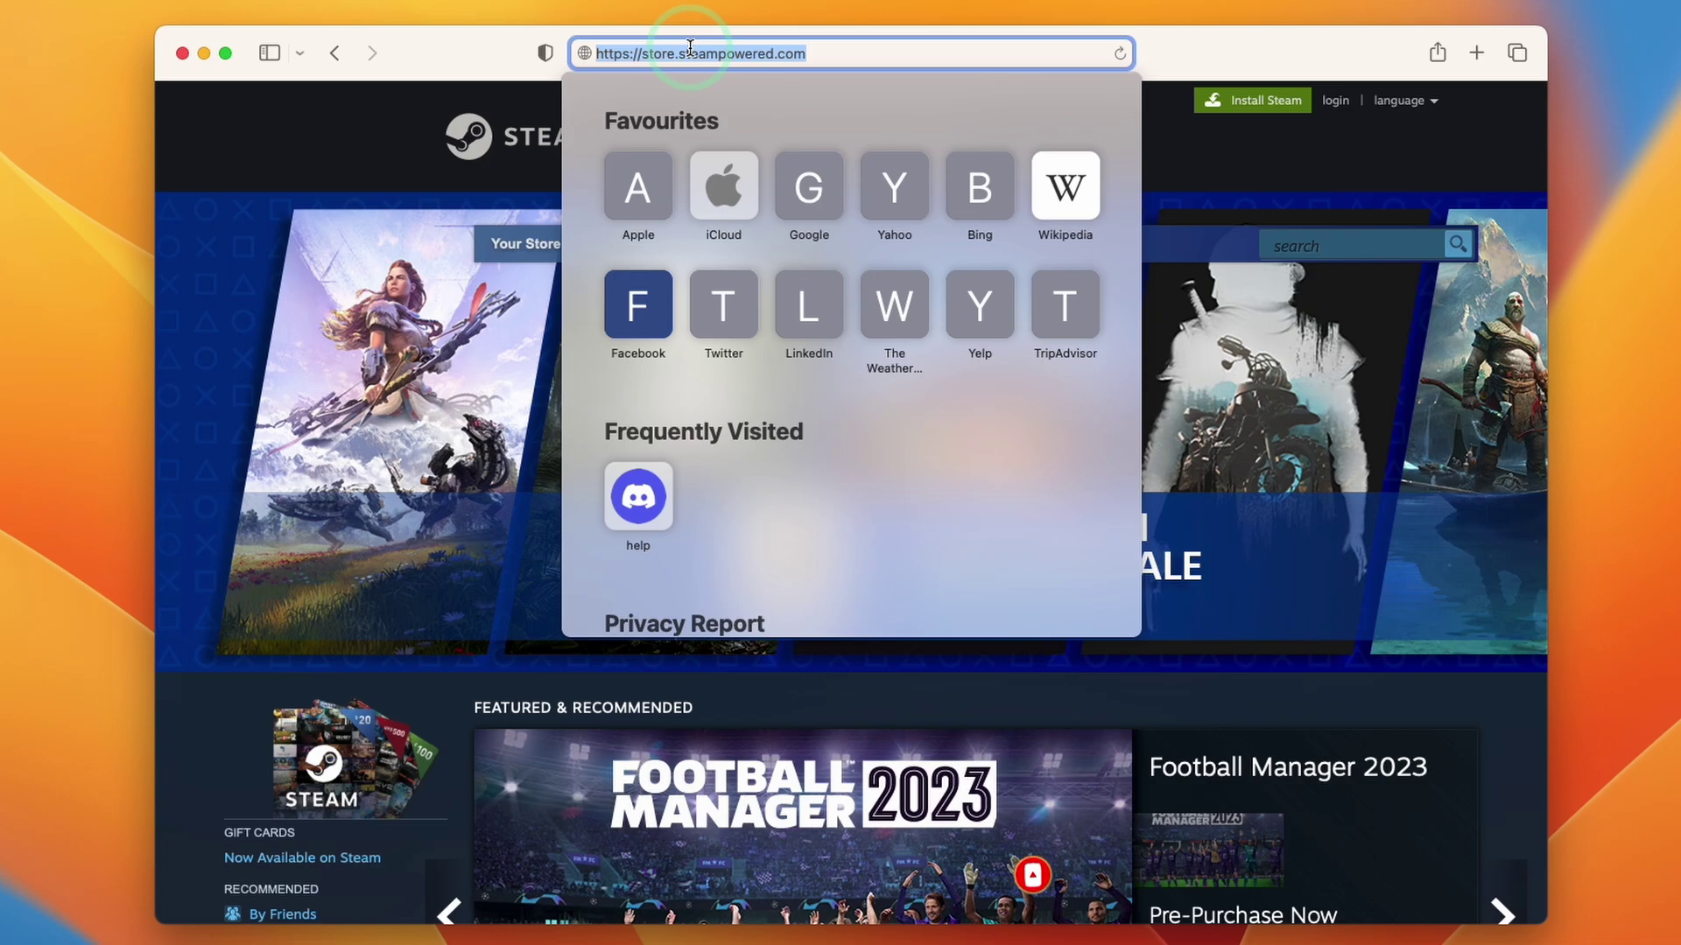
left_click(1165, 159)
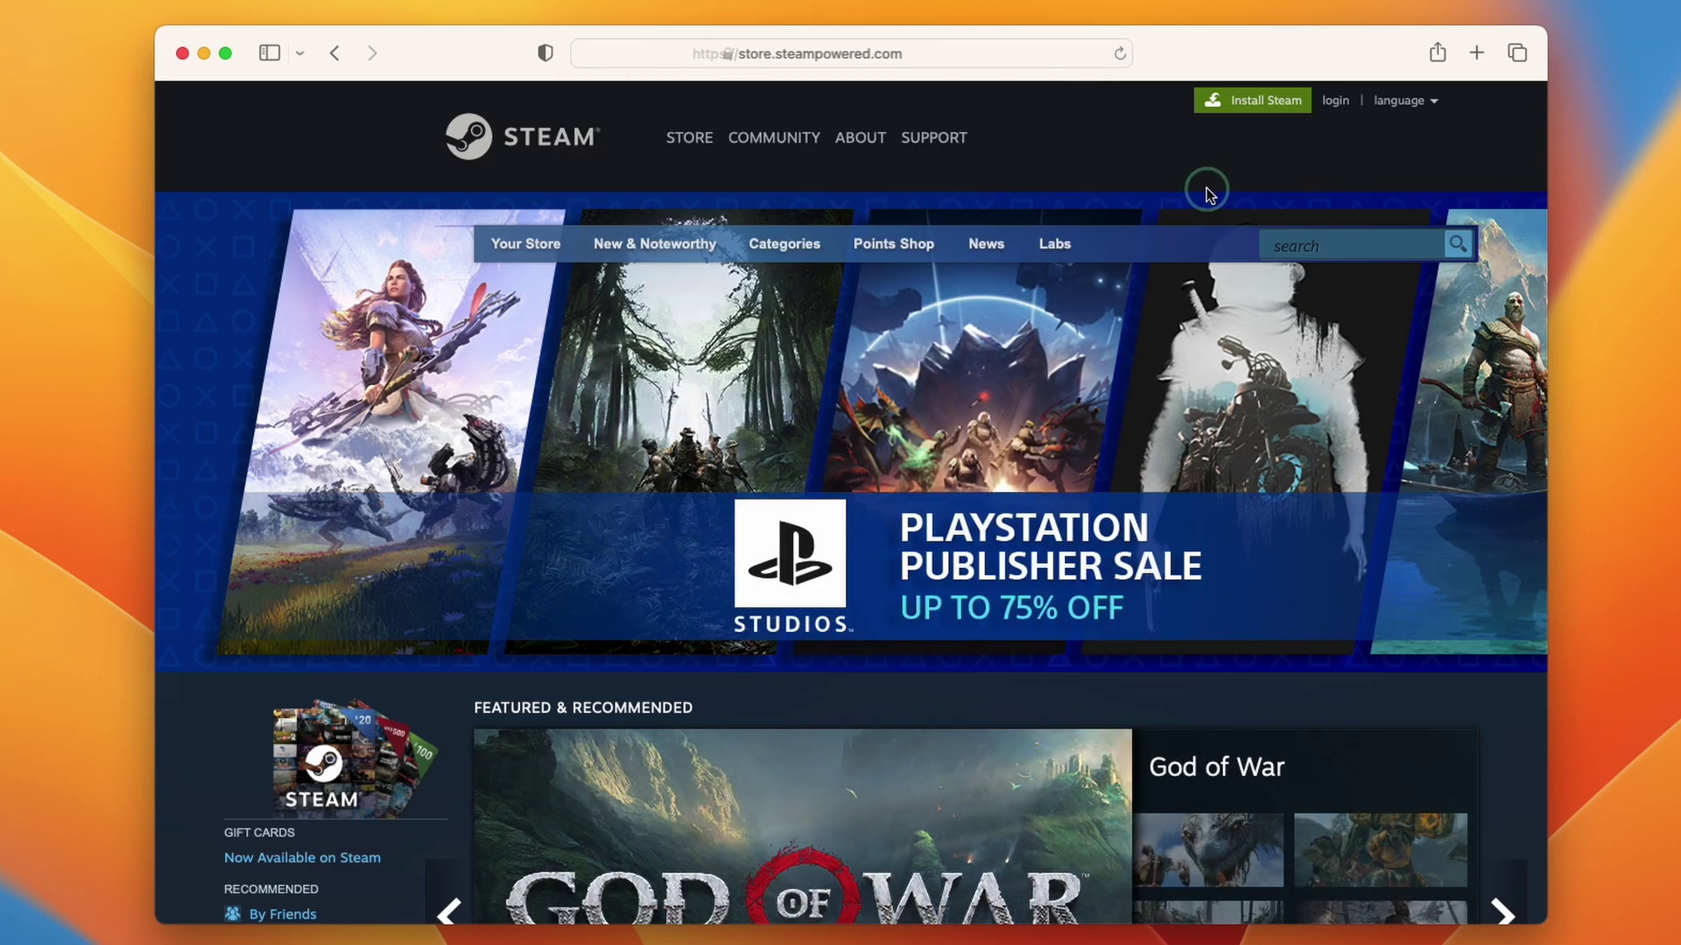
left_click(858, 86)
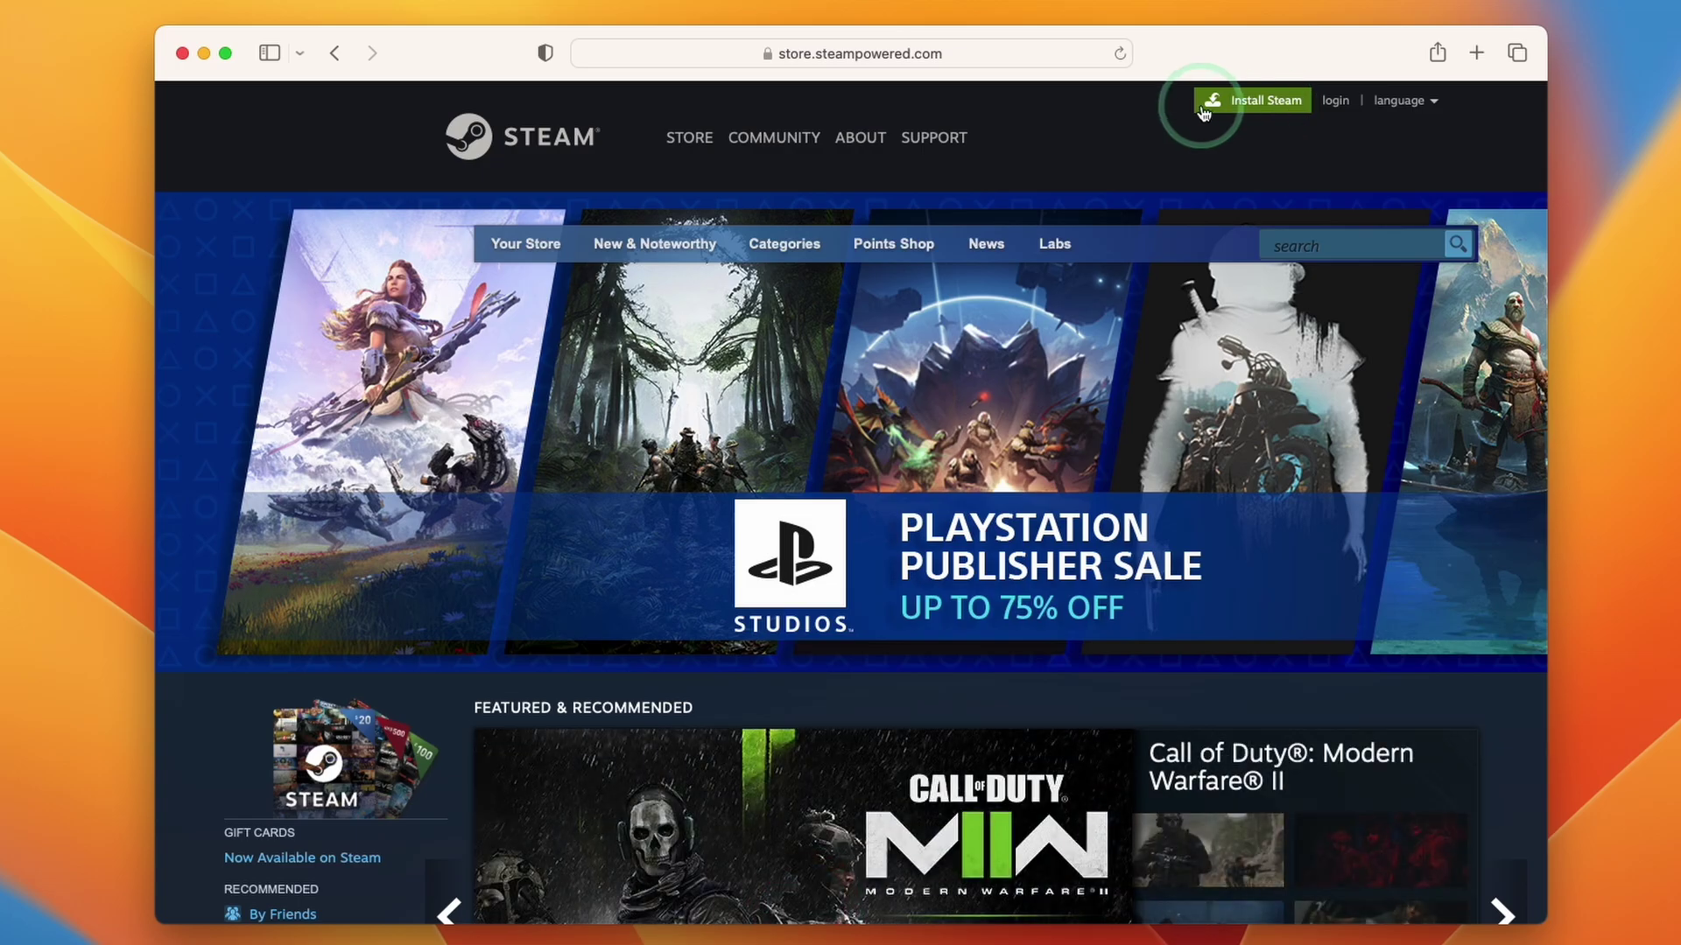
left_click(1257, 108)
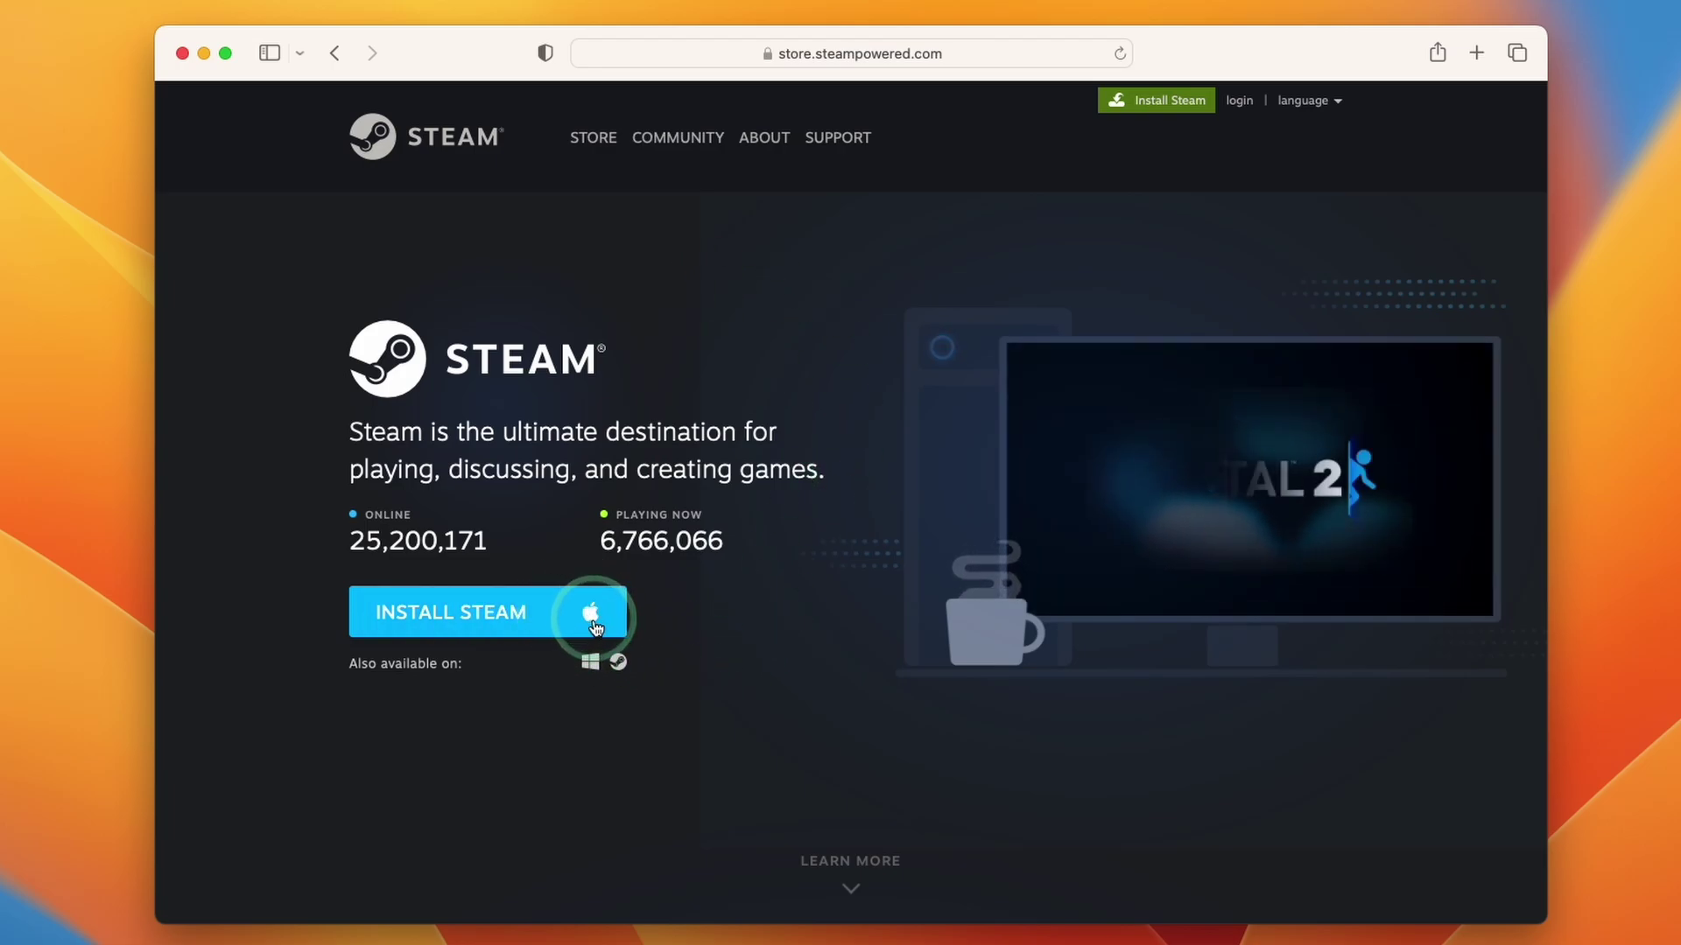
left_click(477, 631)
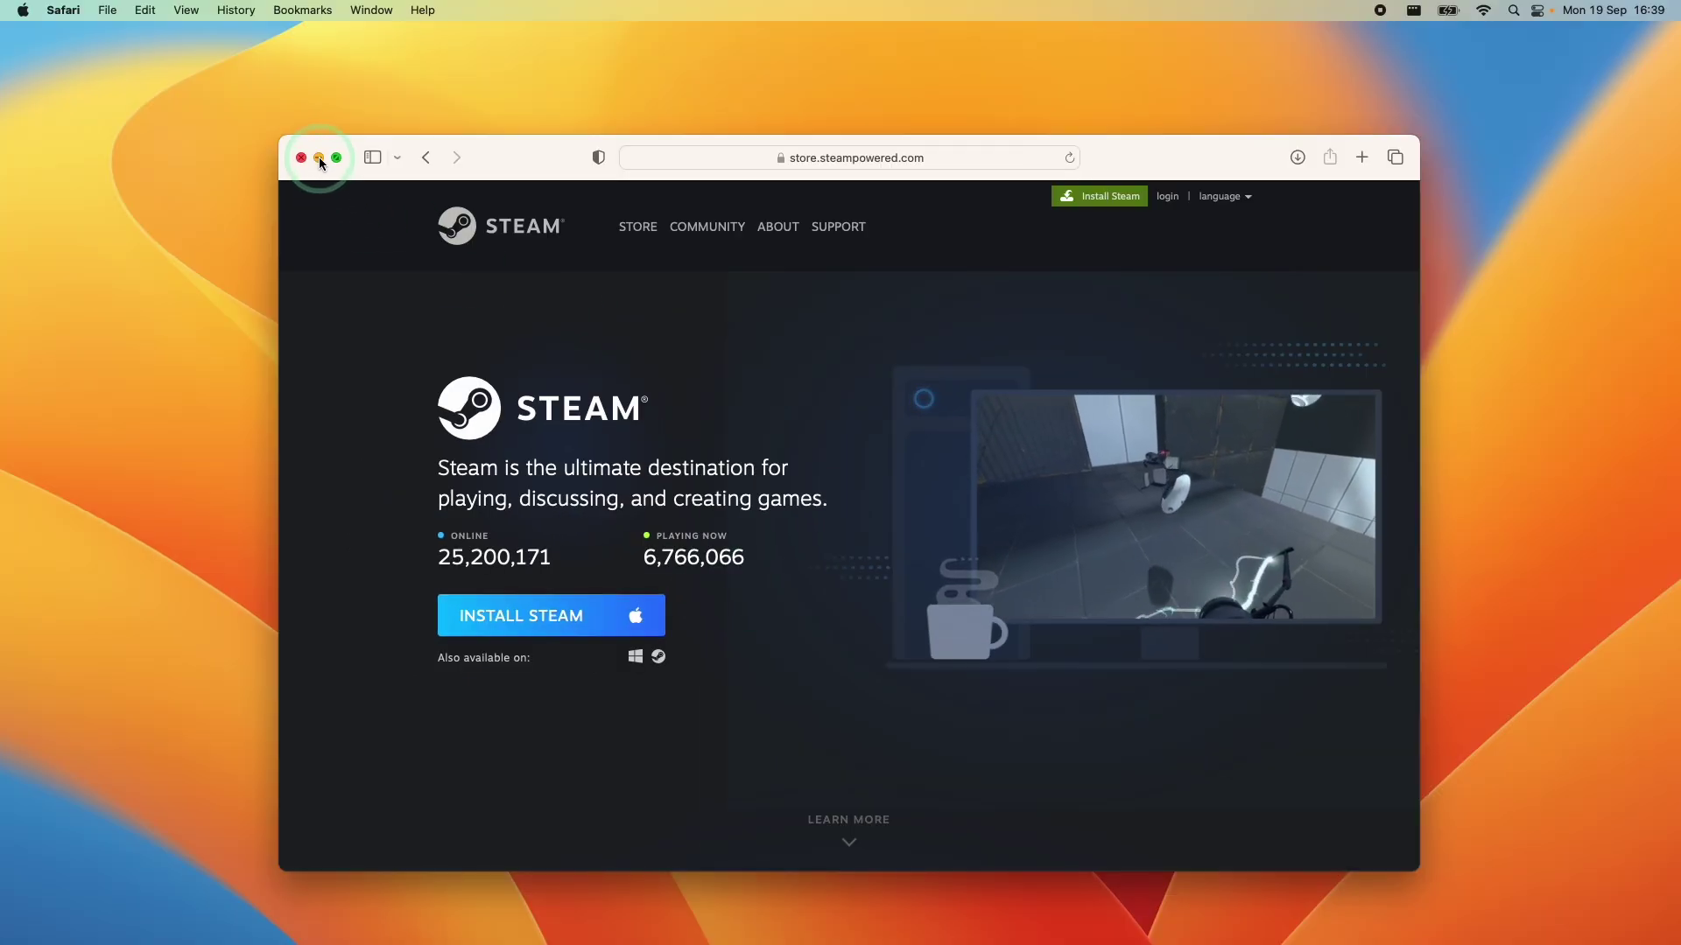
Minimize the browser, switch to Finder and open steam.dmg from the Downloads folder.
left_click(319, 158)
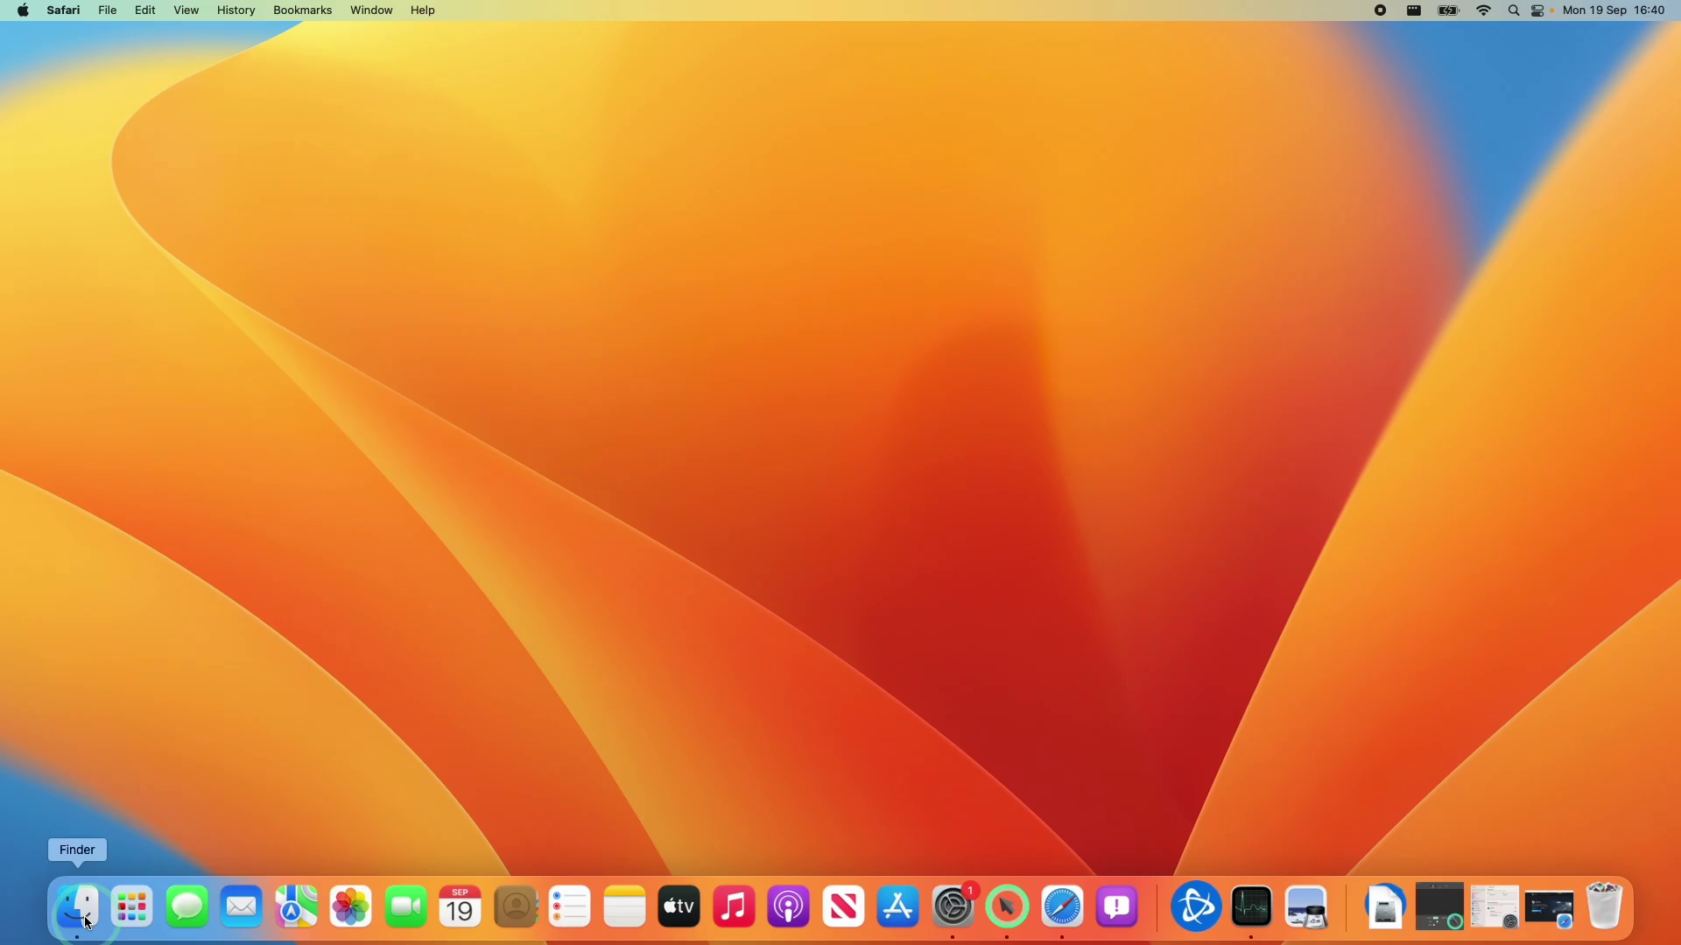
left_click(82, 921)
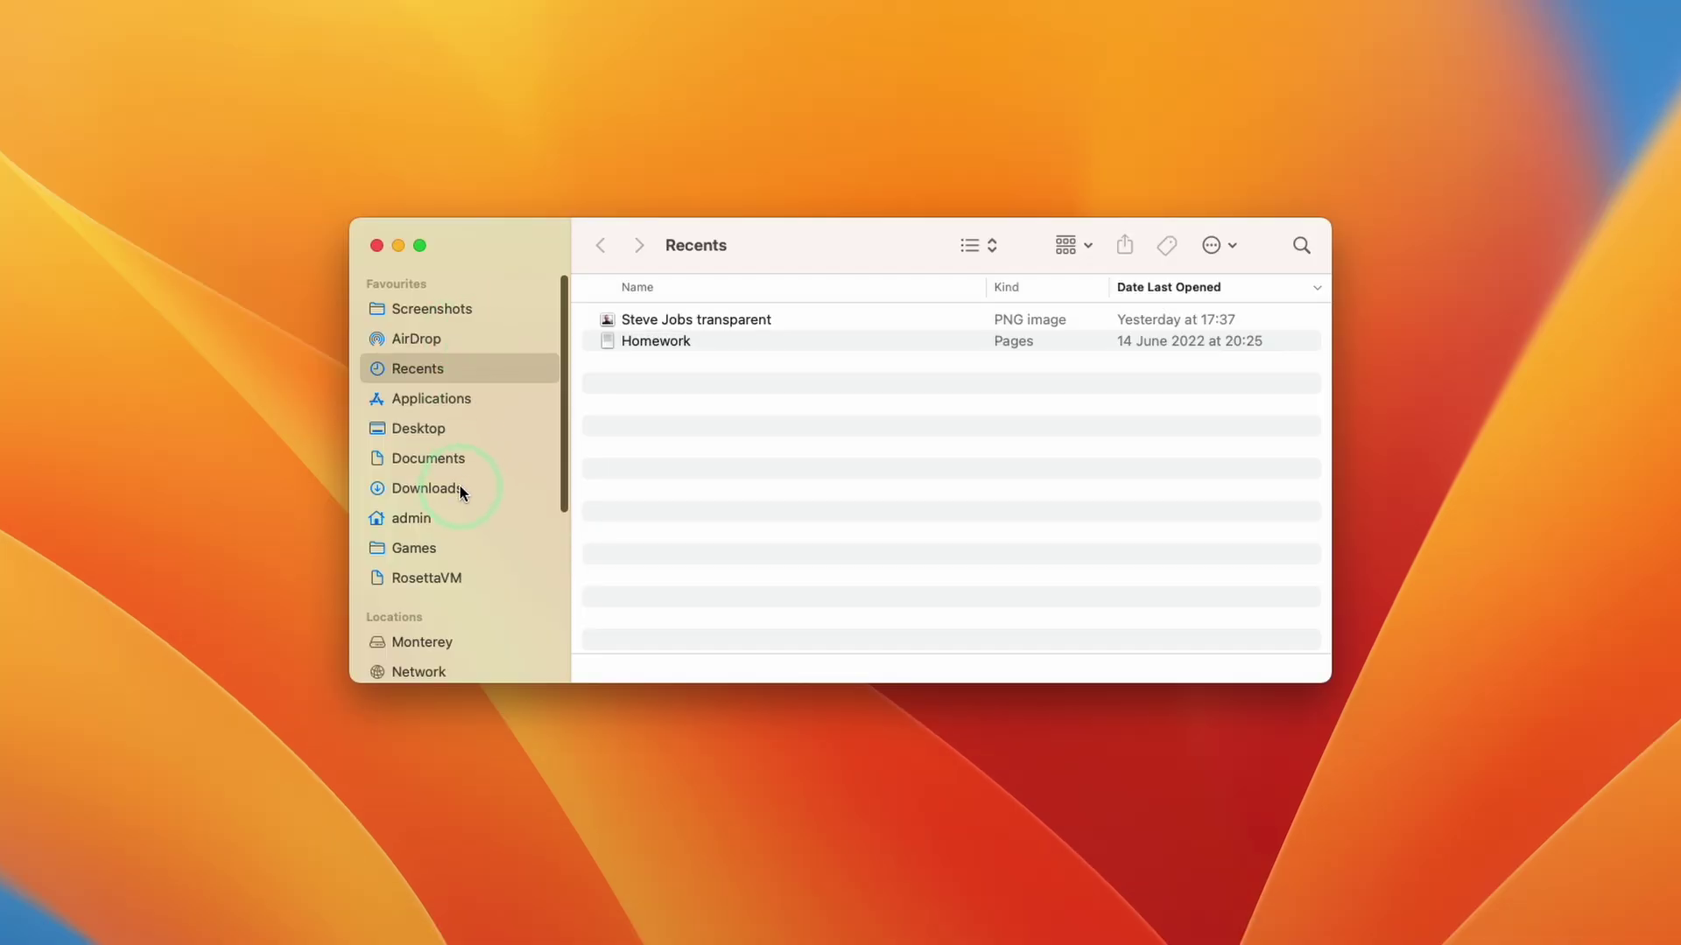
left_click(459, 488)
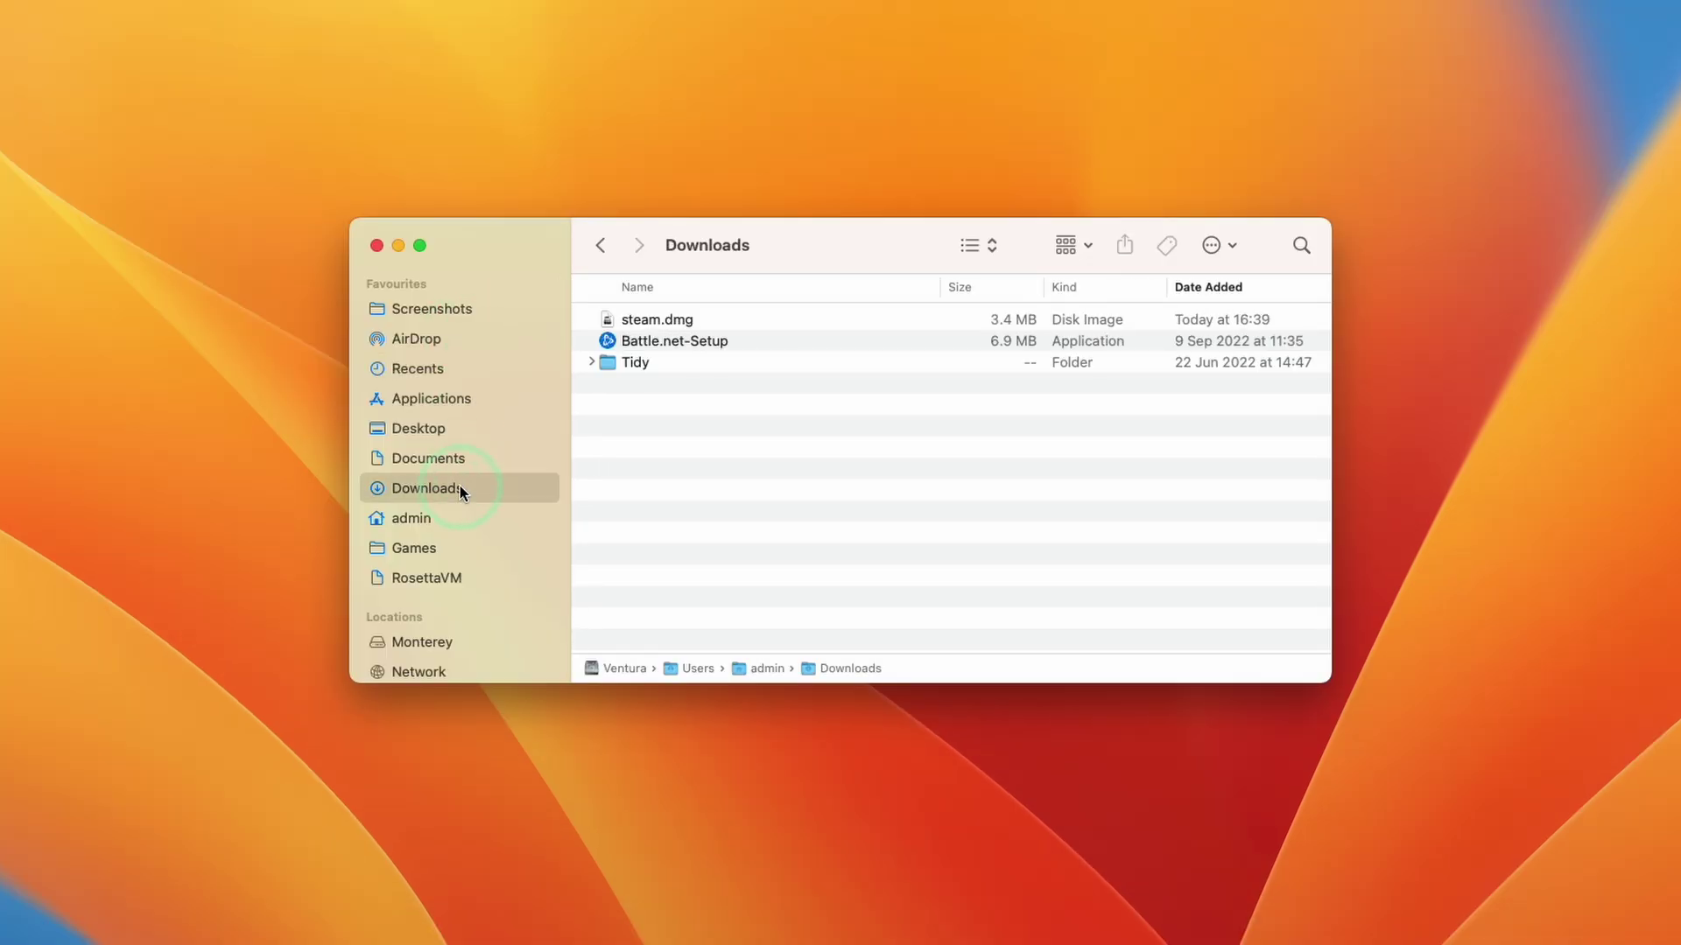
left_click(655, 324)
double_click(644, 328)
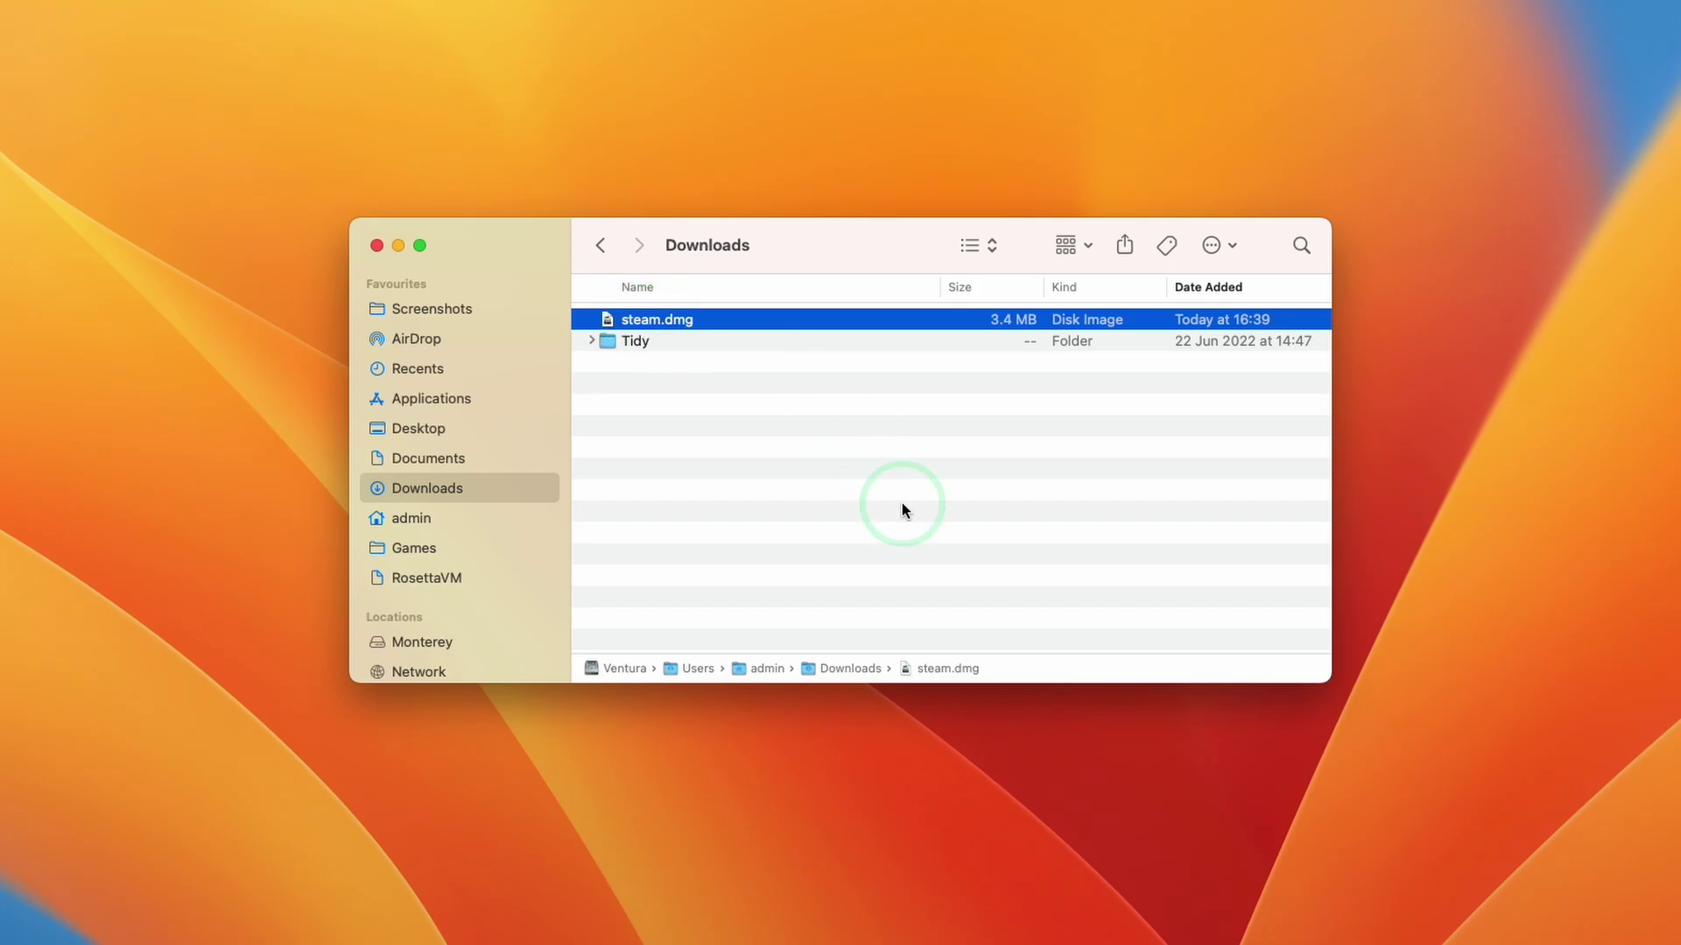
Install Steam by copying it into the Applications folder, and close the disk image window.
left_click(179, 250)
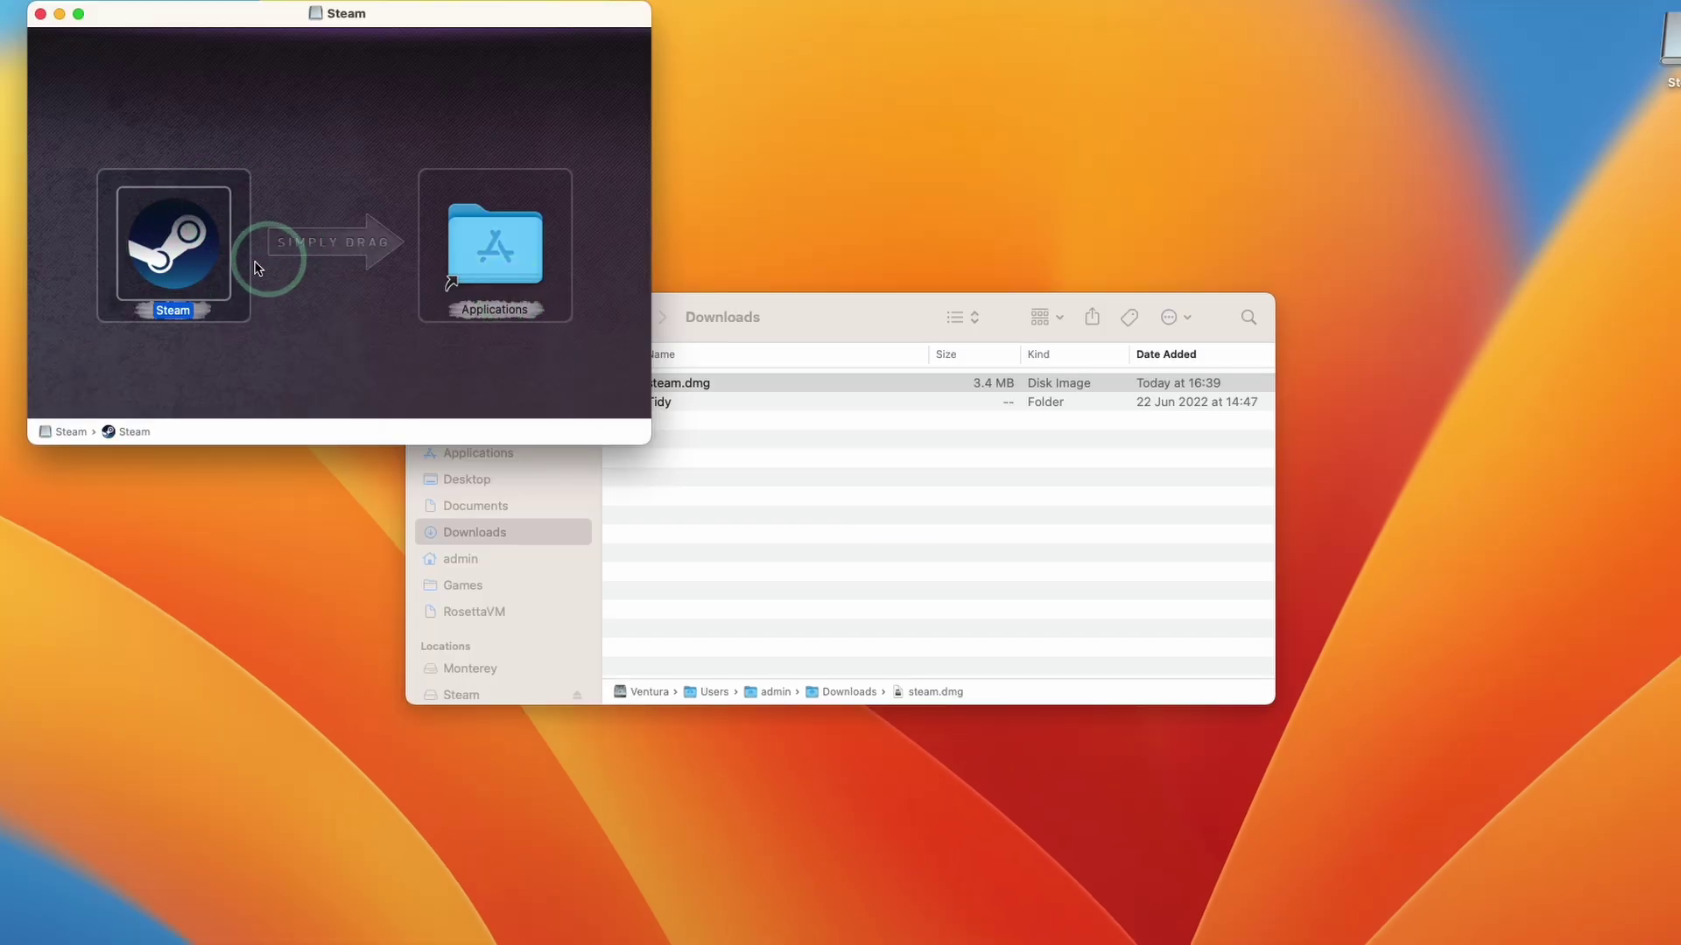
left_click(176, 258)
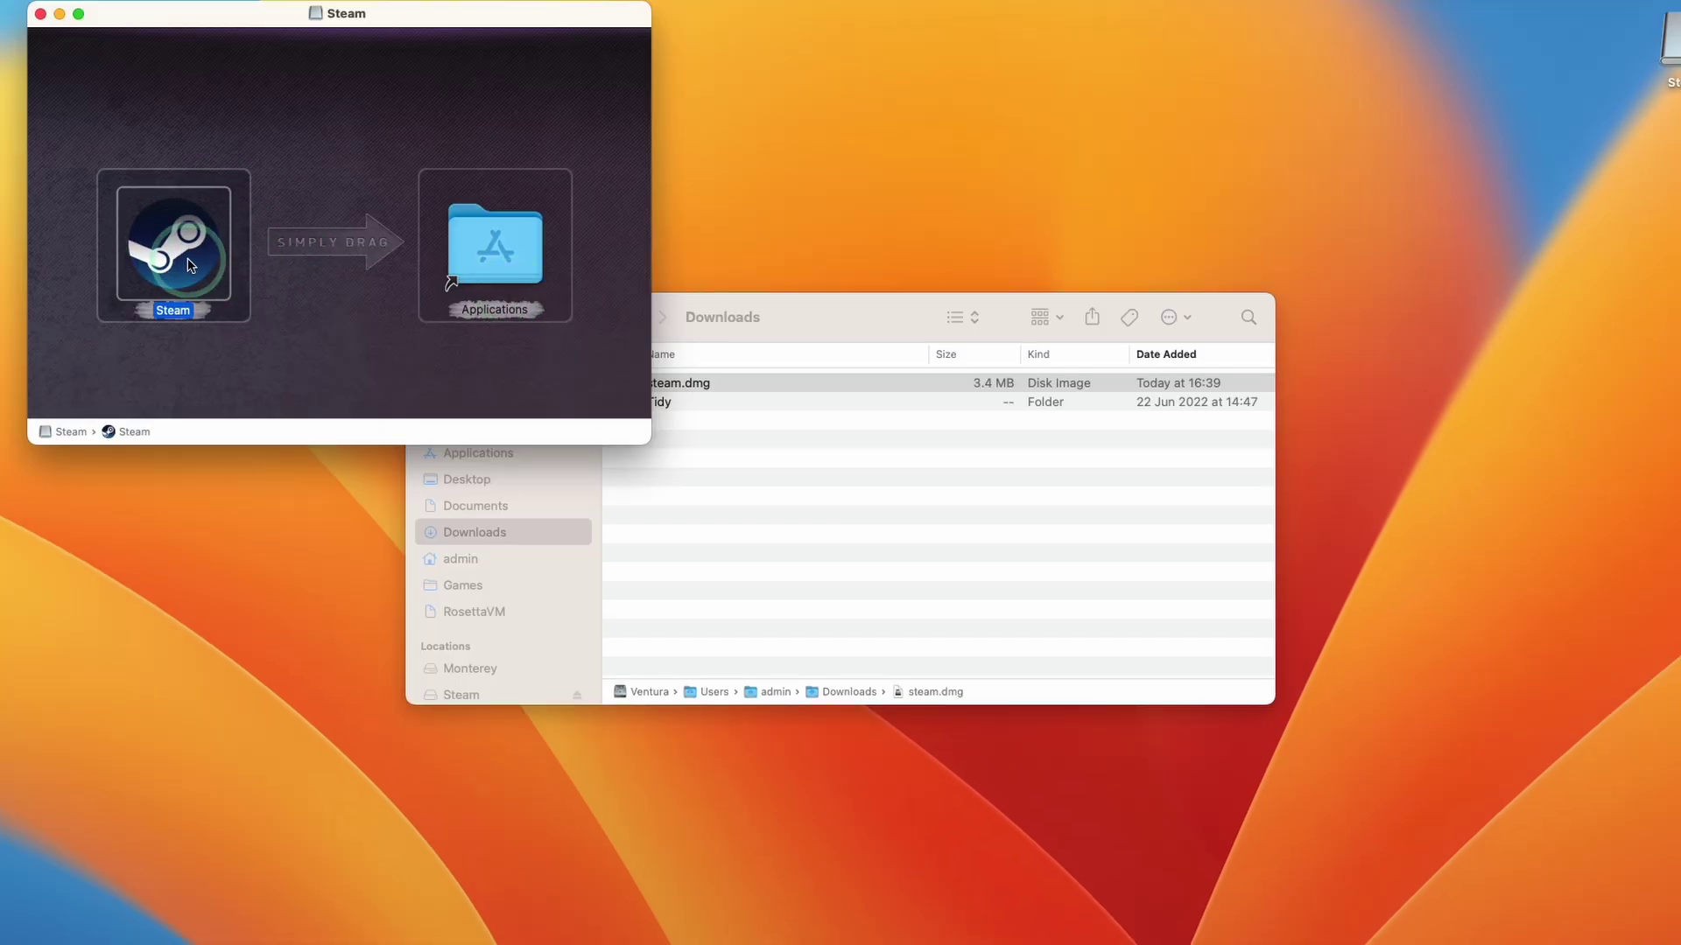
left_click_drag(191, 264, 499, 250)
left_click(43, 14)
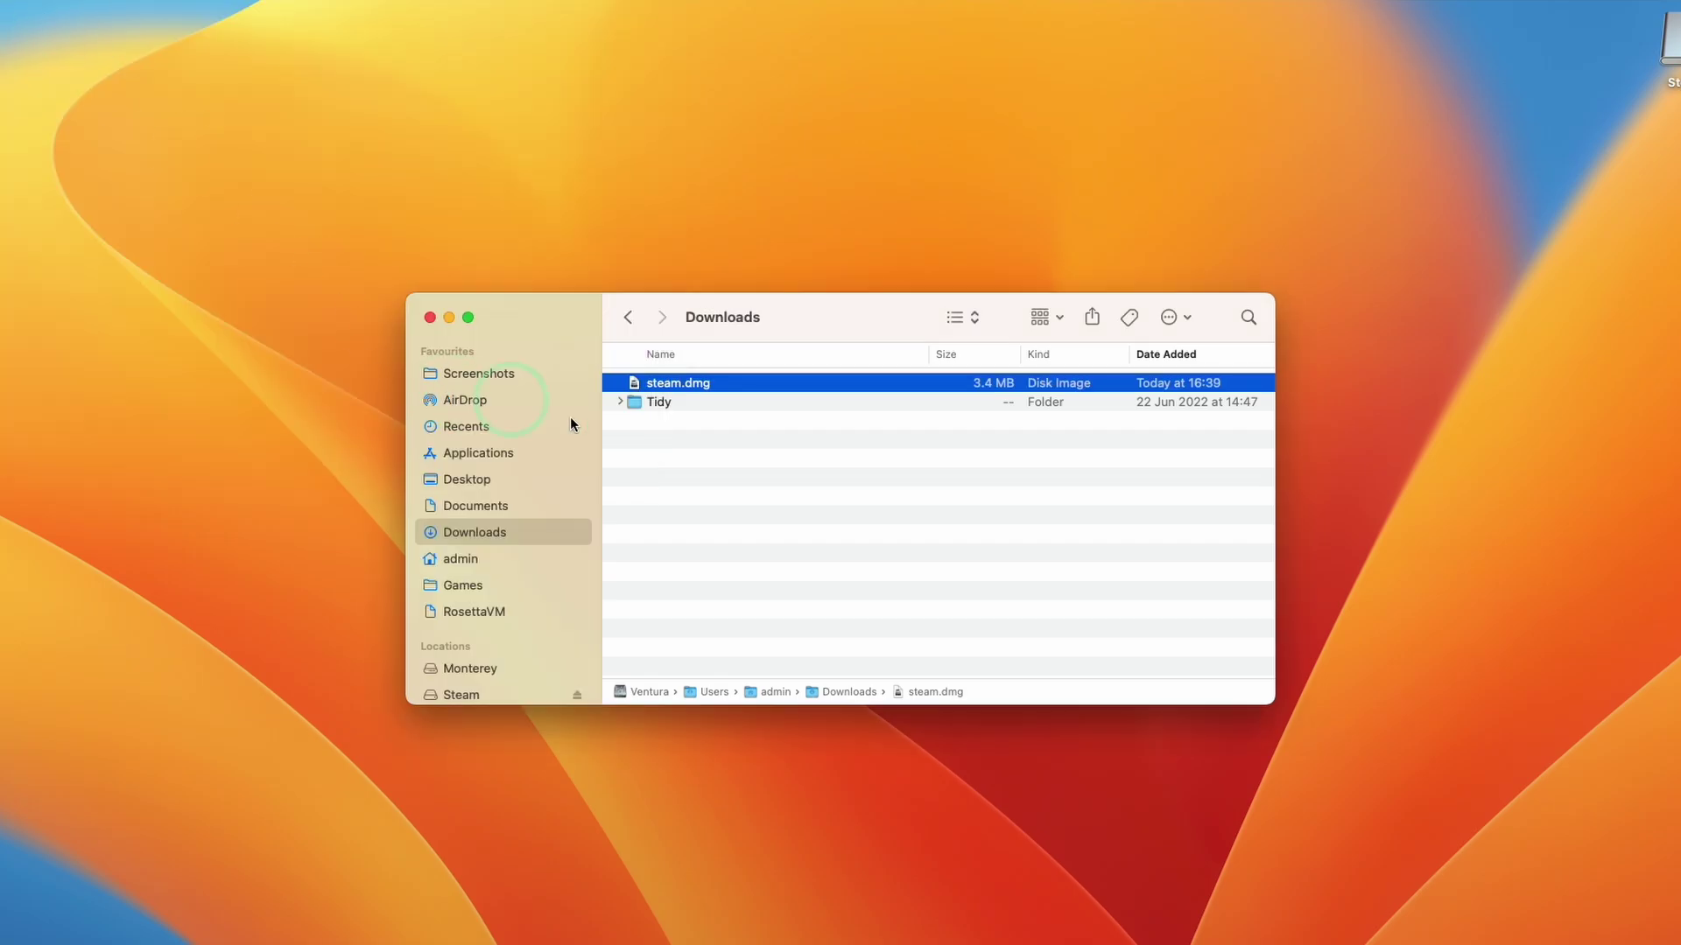
Launch Steam from the Applications folder, approve opening the downloaded app and let it update.
left_click(461, 453)
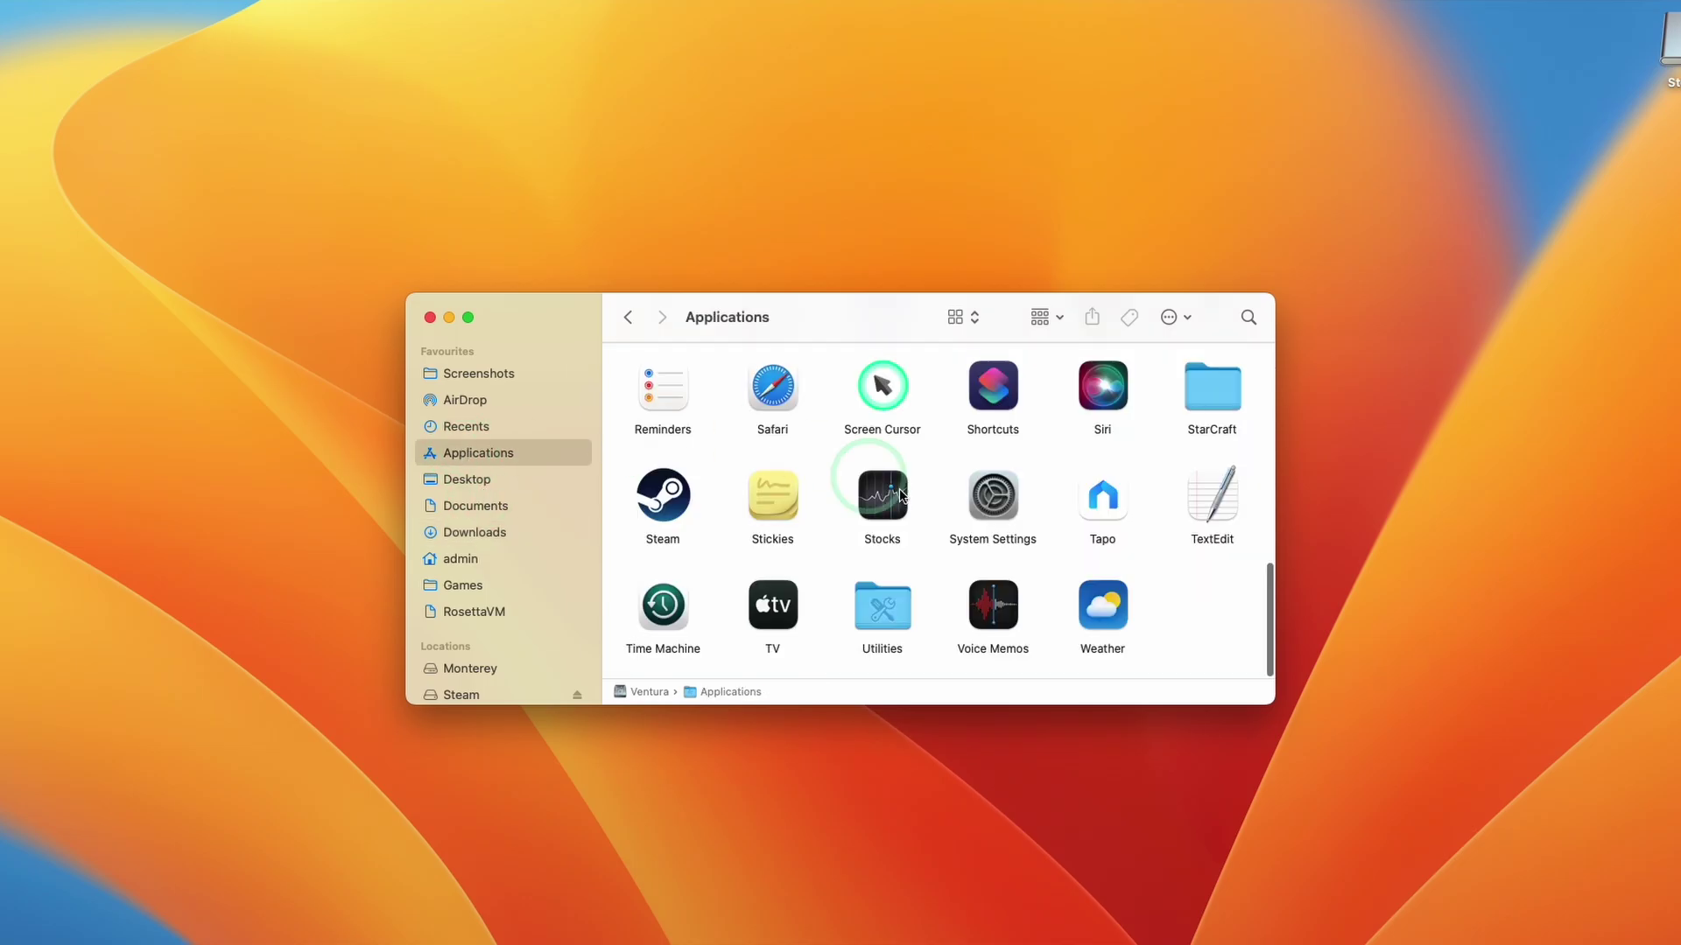
scroll(1051, 473, "down", 10)
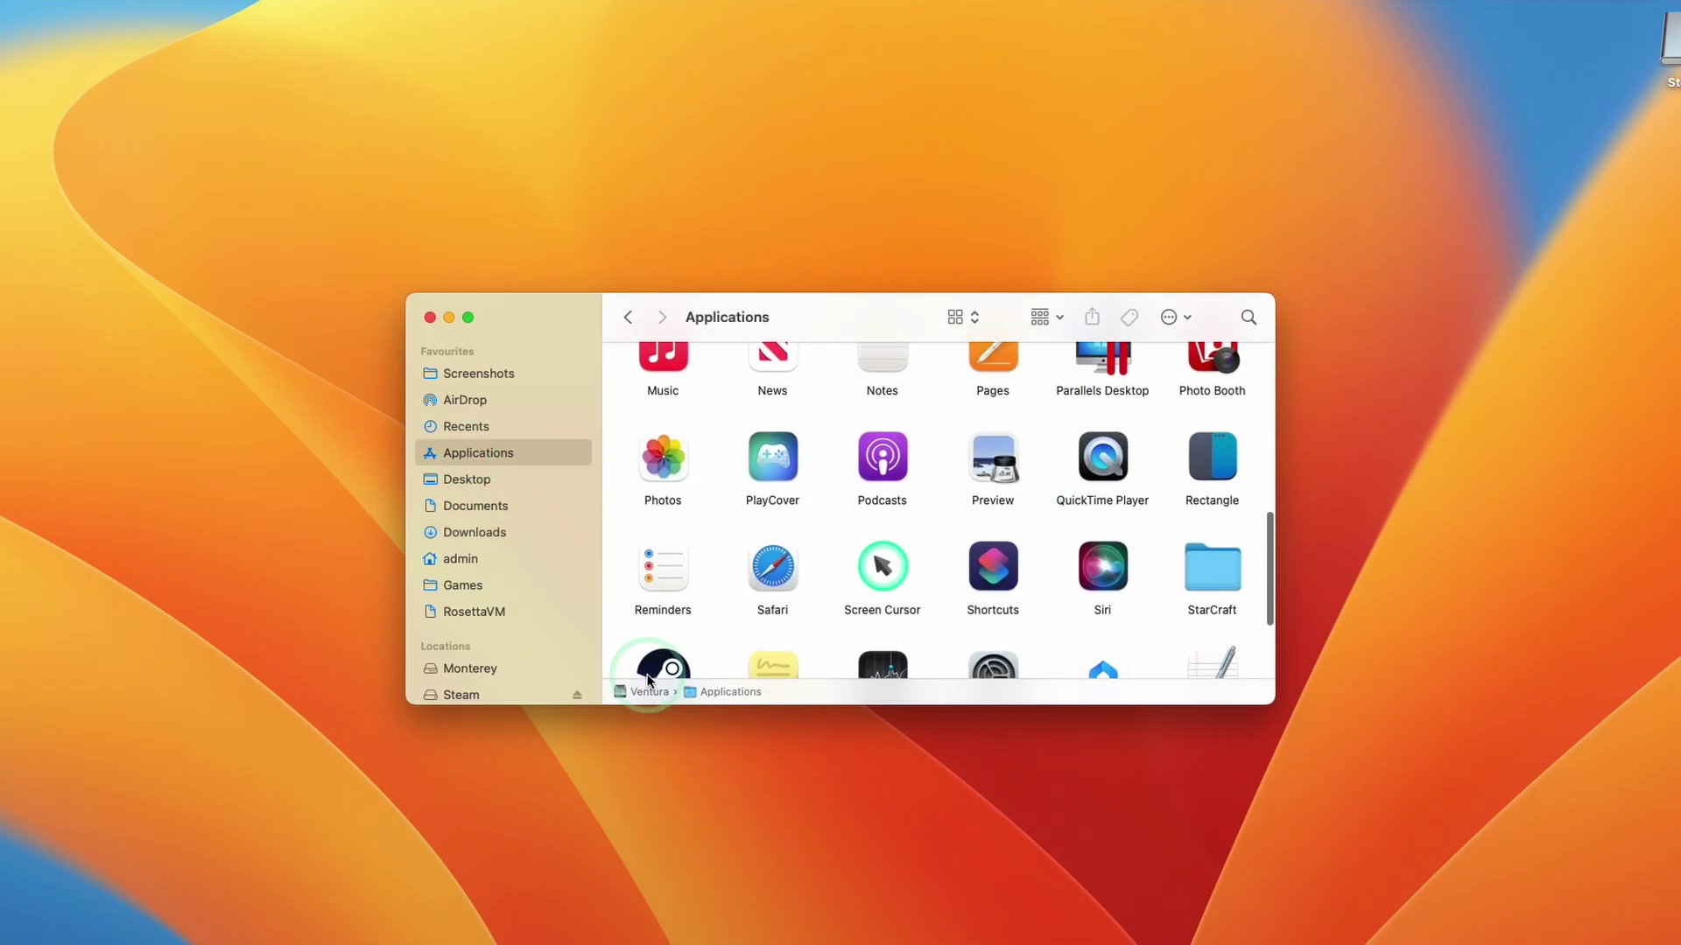
scroll(665, 612, "down", 4)
left_click(681, 514)
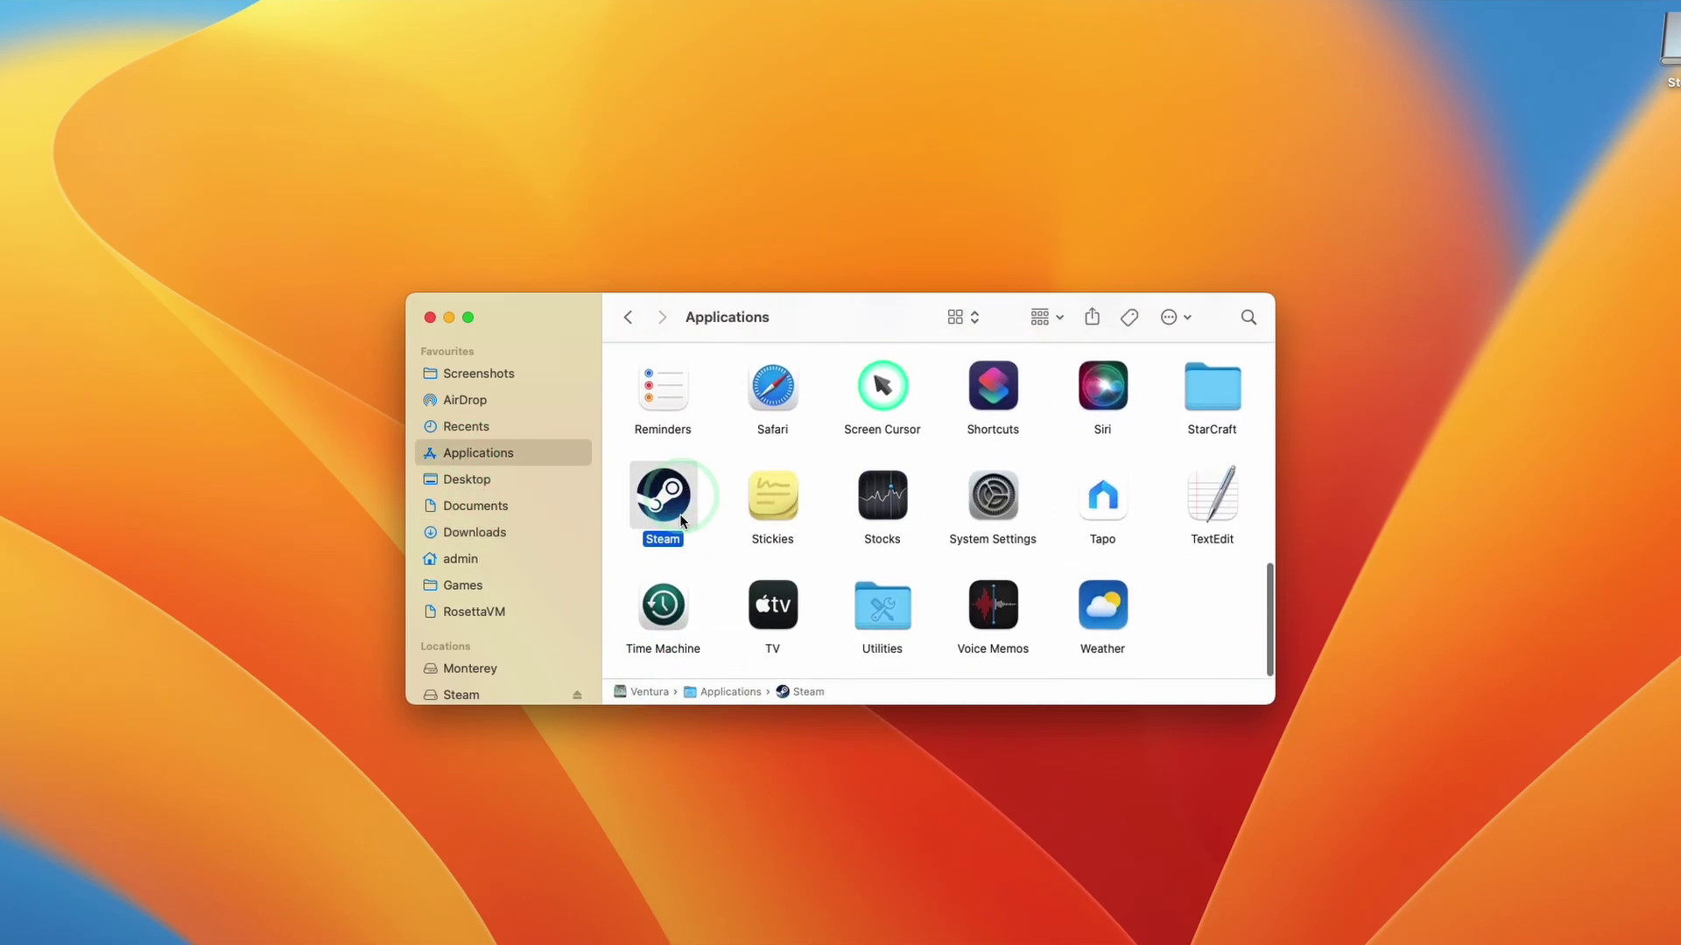
double_click(663, 469)
triple_click(913, 341)
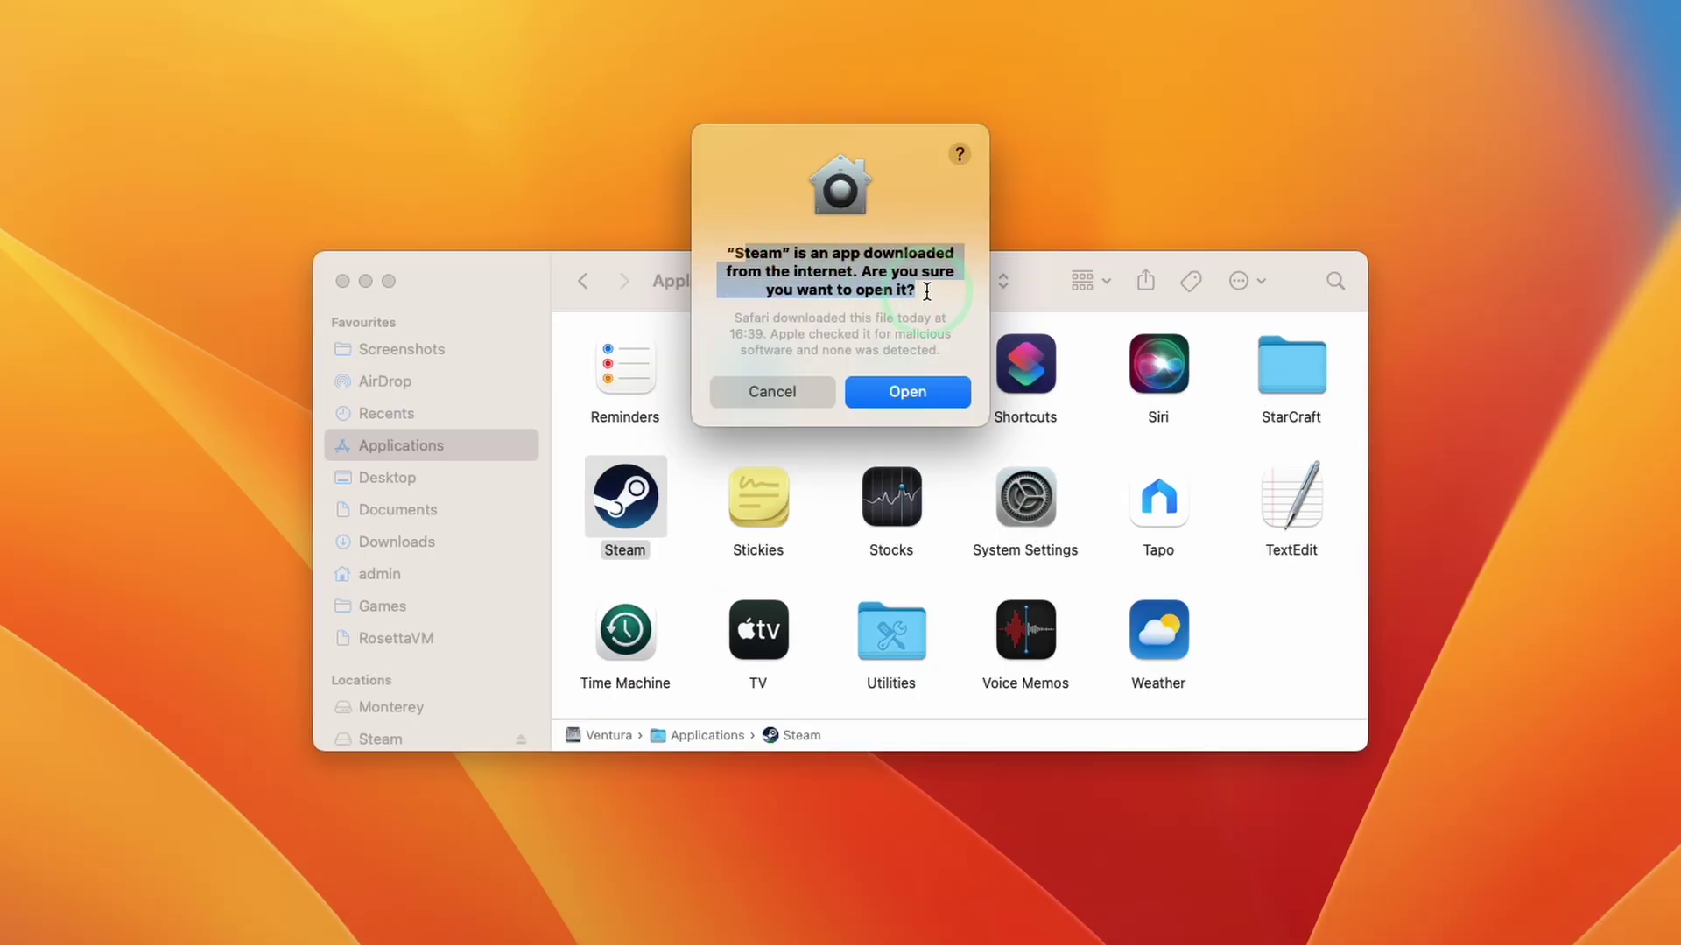
left_click(902, 394)
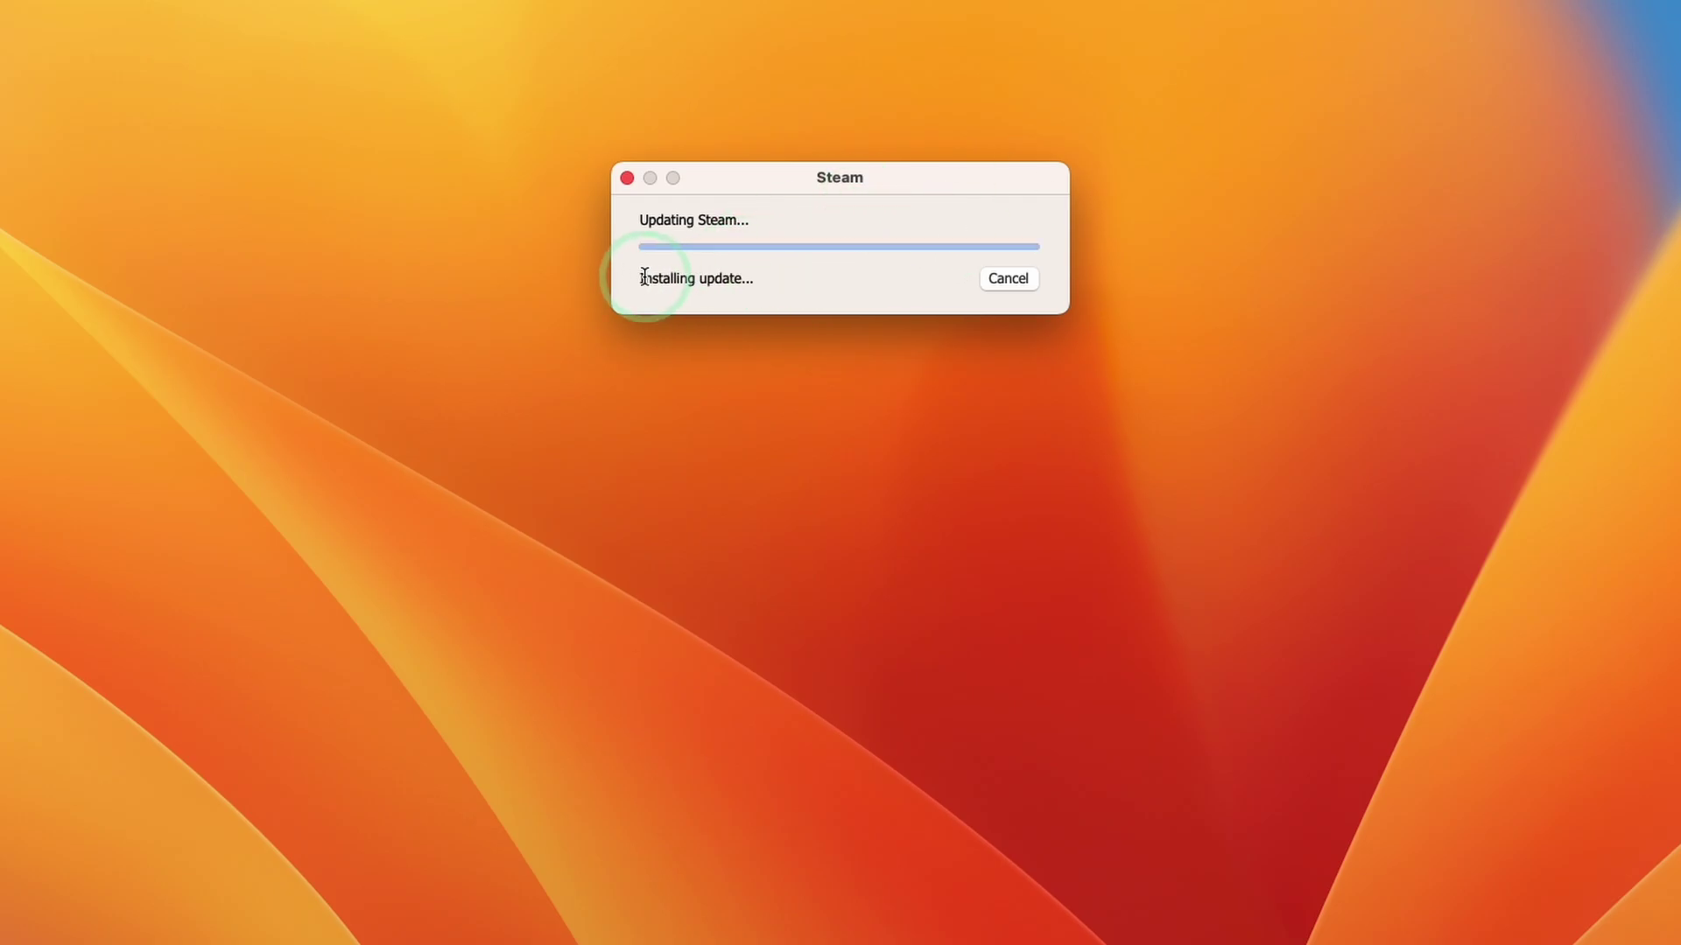
left_click_drag(641, 278, 739, 276)
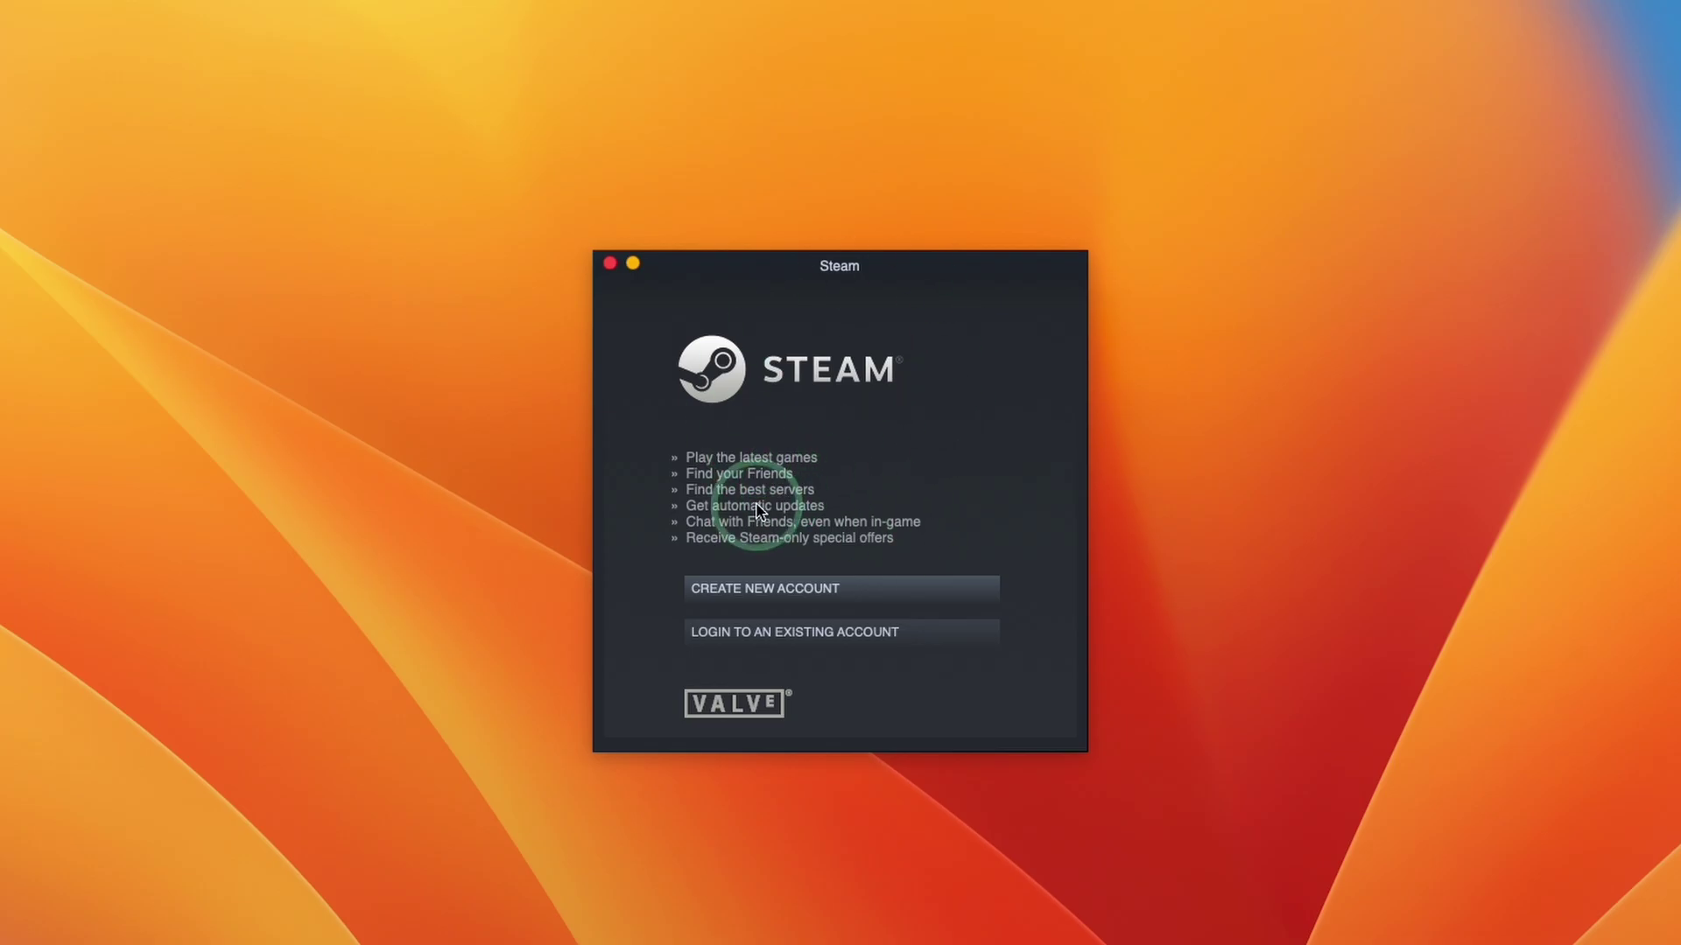
Open the form for creating a new Steam account, review its fields and subscriber agreement, and close it.
left_click(760, 595)
left_click(547, 294)
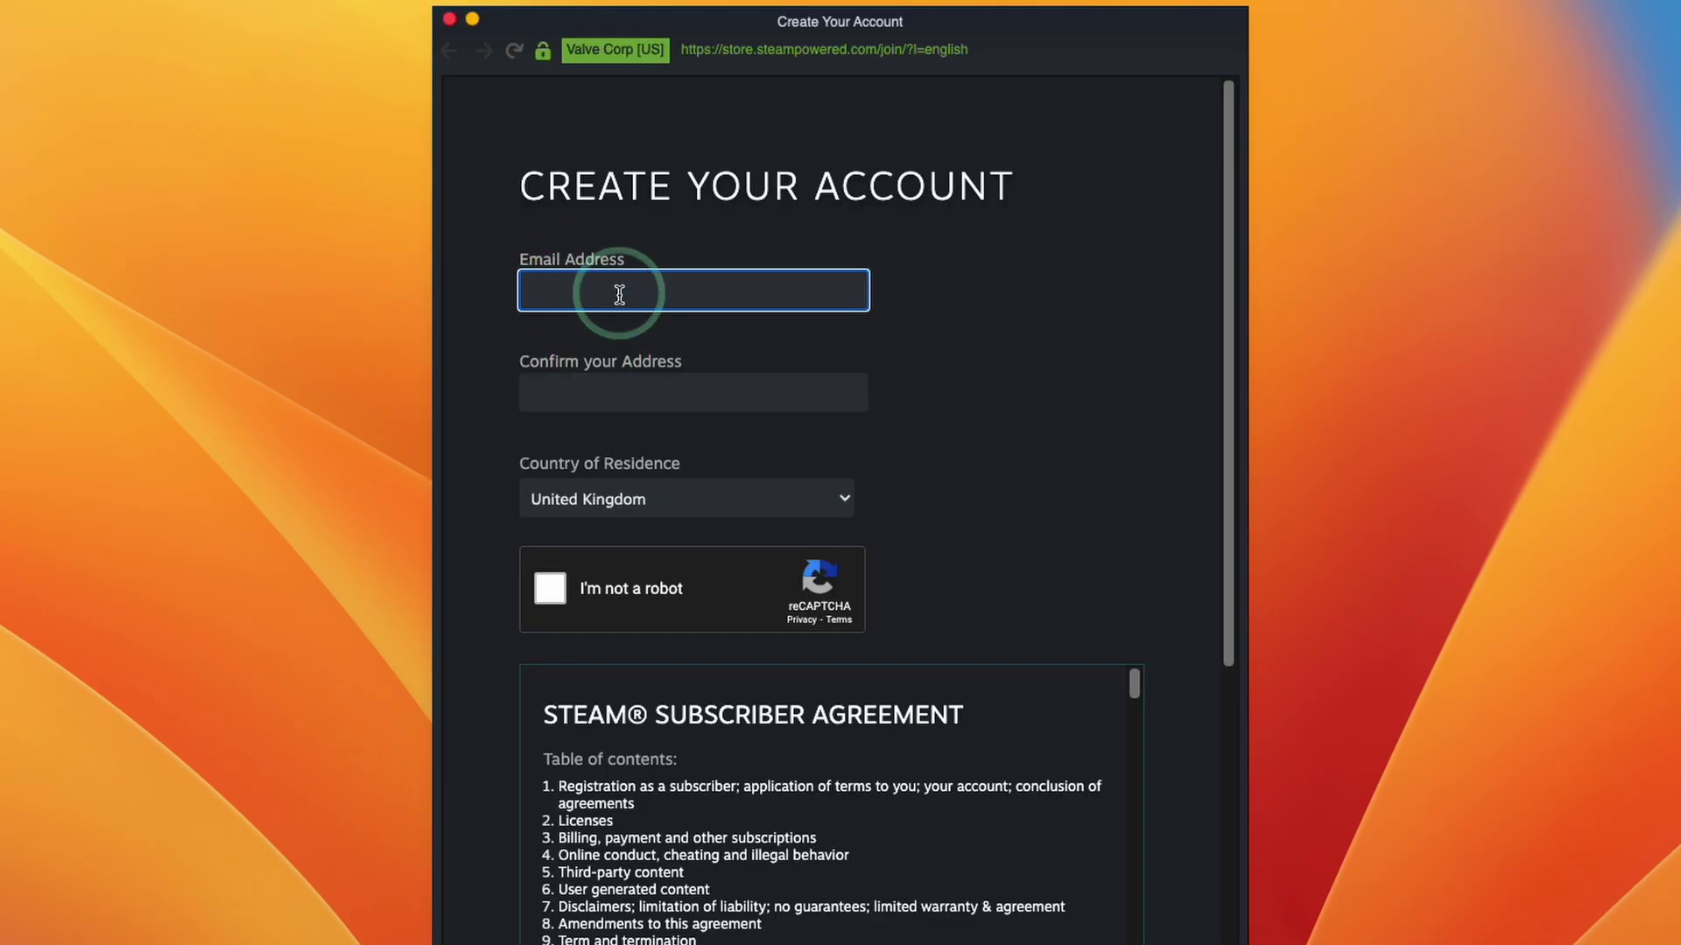
scroll(861, 547, "down", 4)
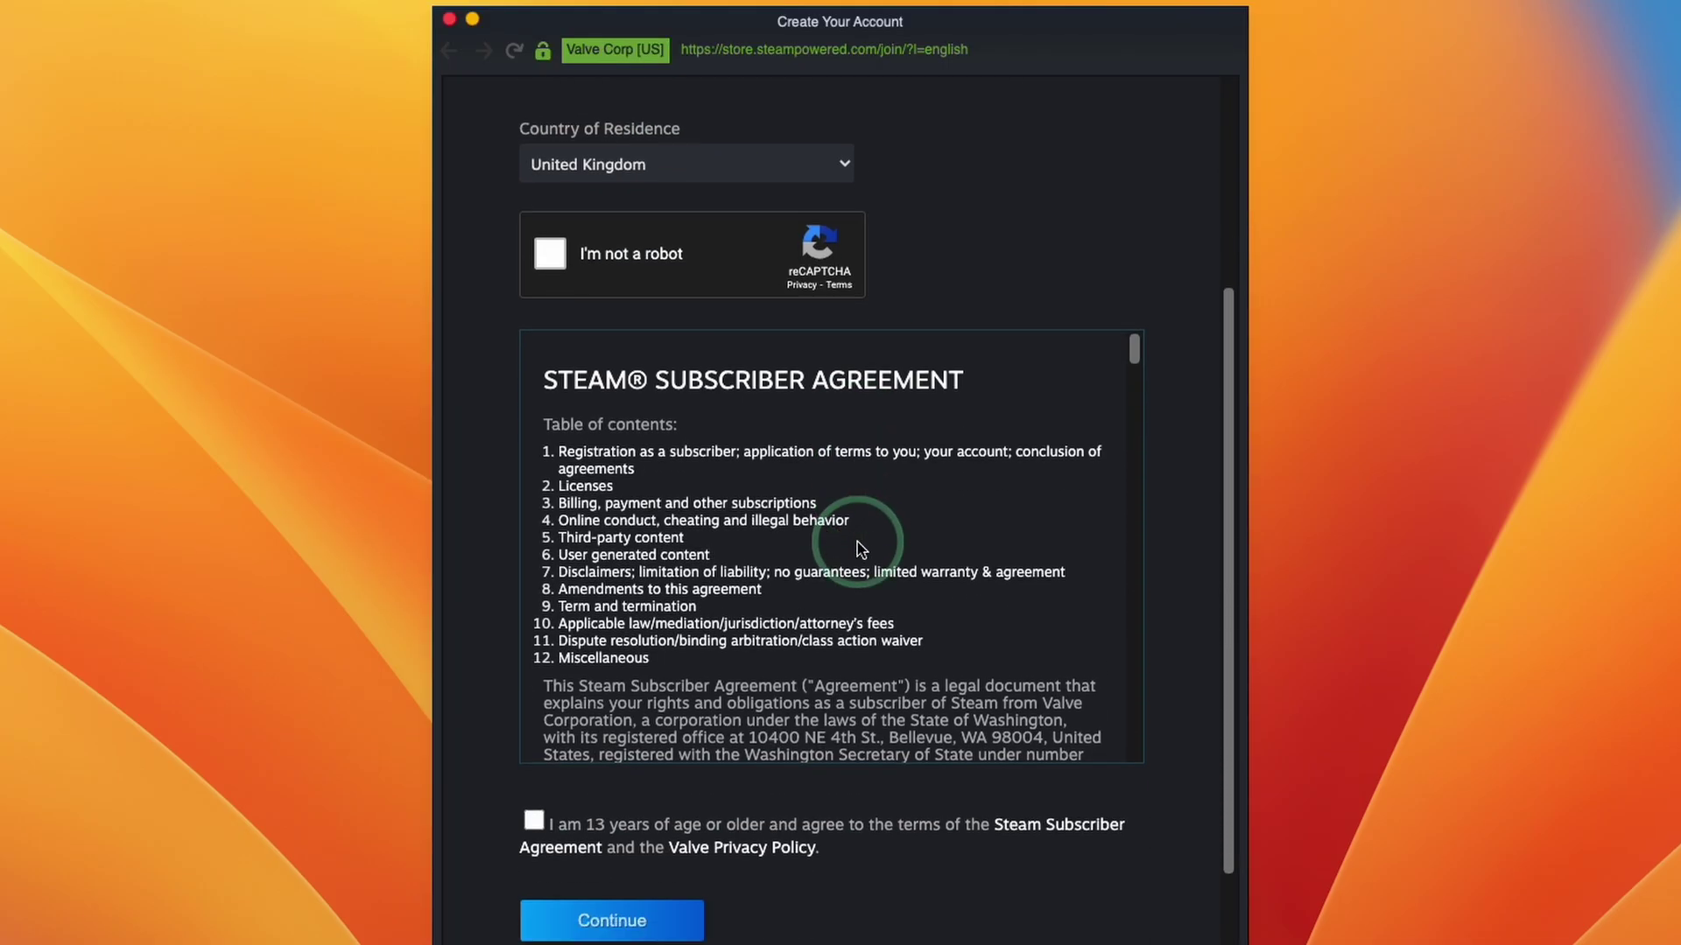
scroll(1220, 680, "down", 2)
scroll(1126, 639, "up", 5)
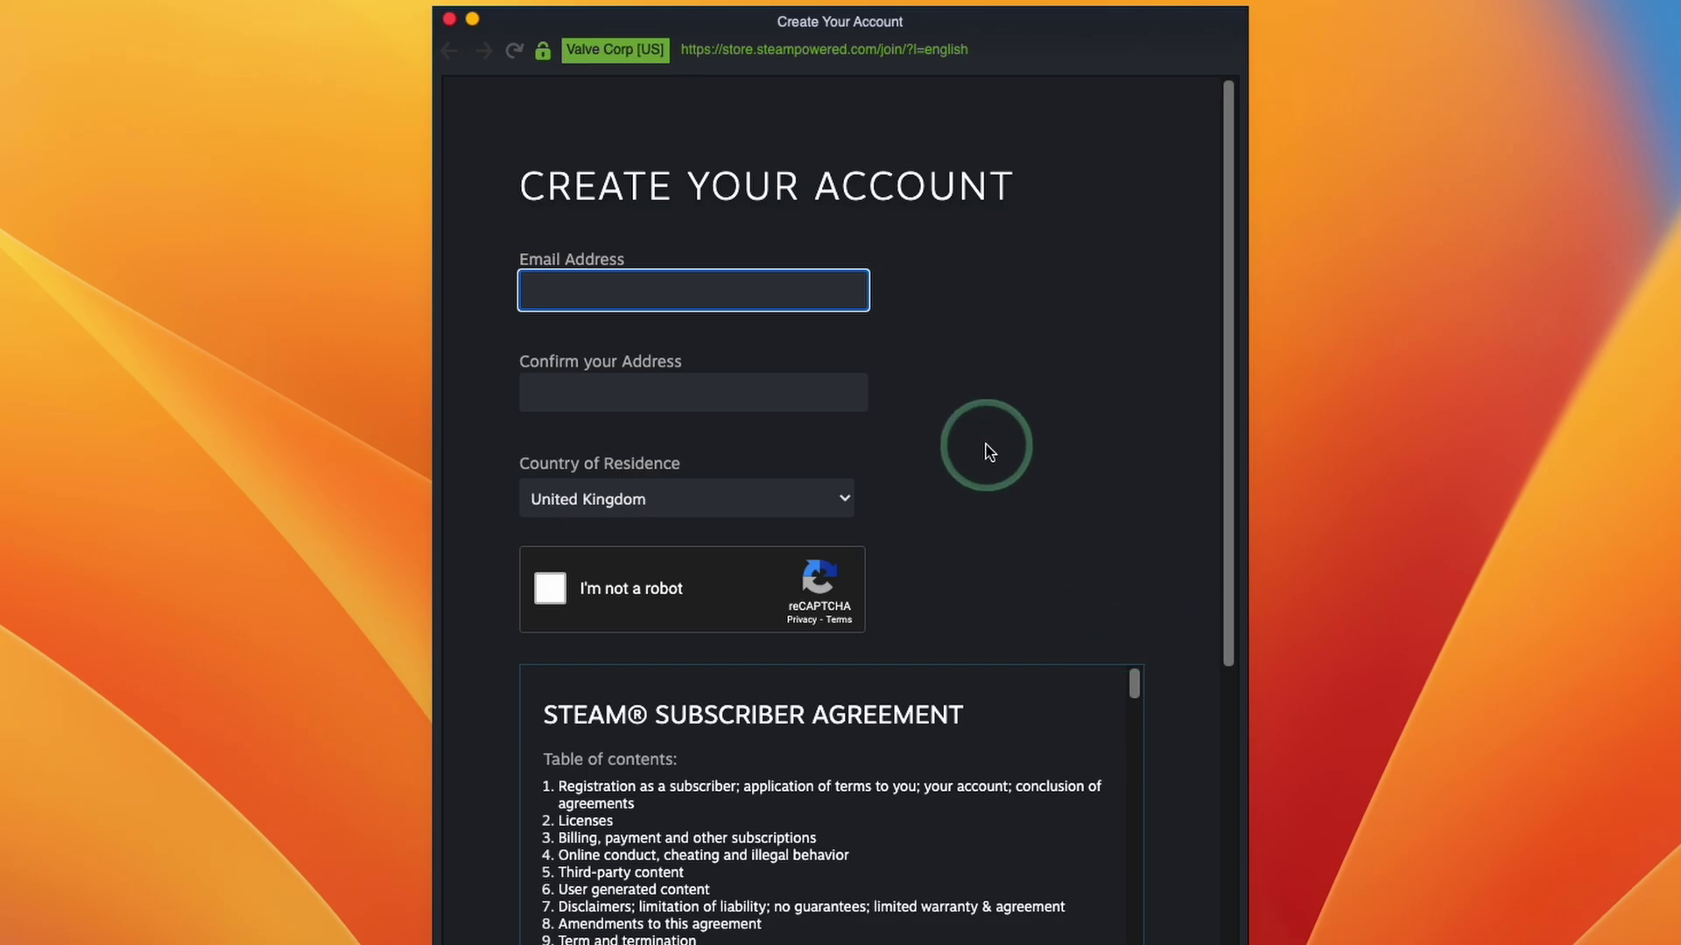
key("super+w")
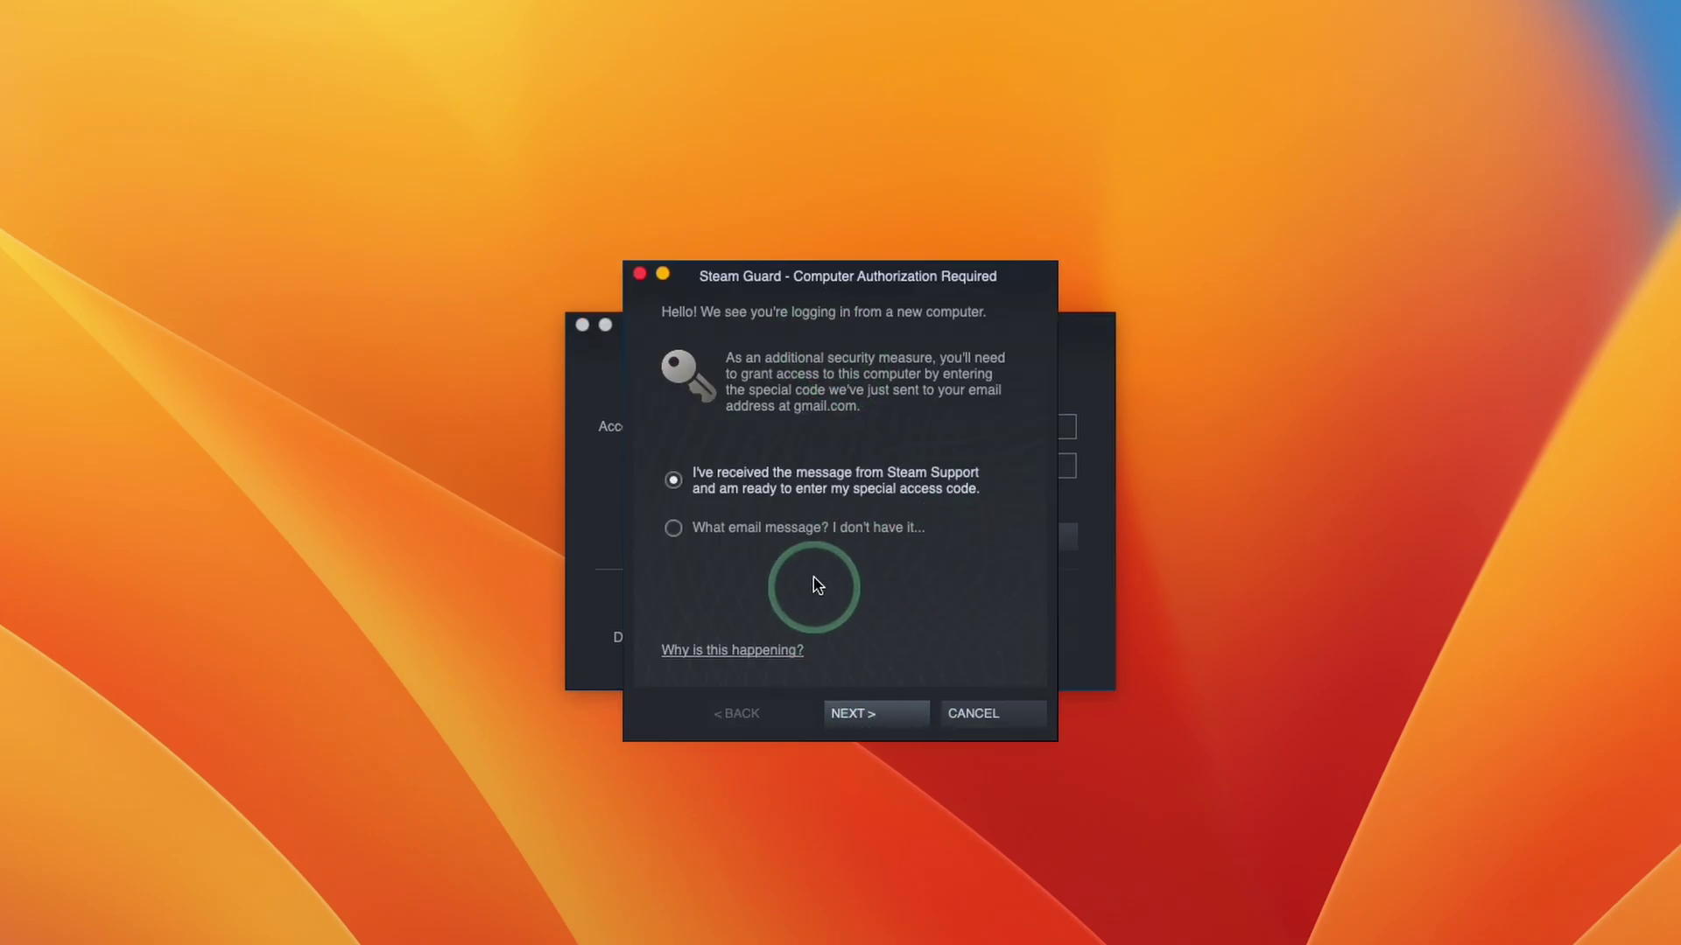
Complete the Steam Guard authorization of this computer, choosing that the message with the access code was received.
left_click(883, 716)
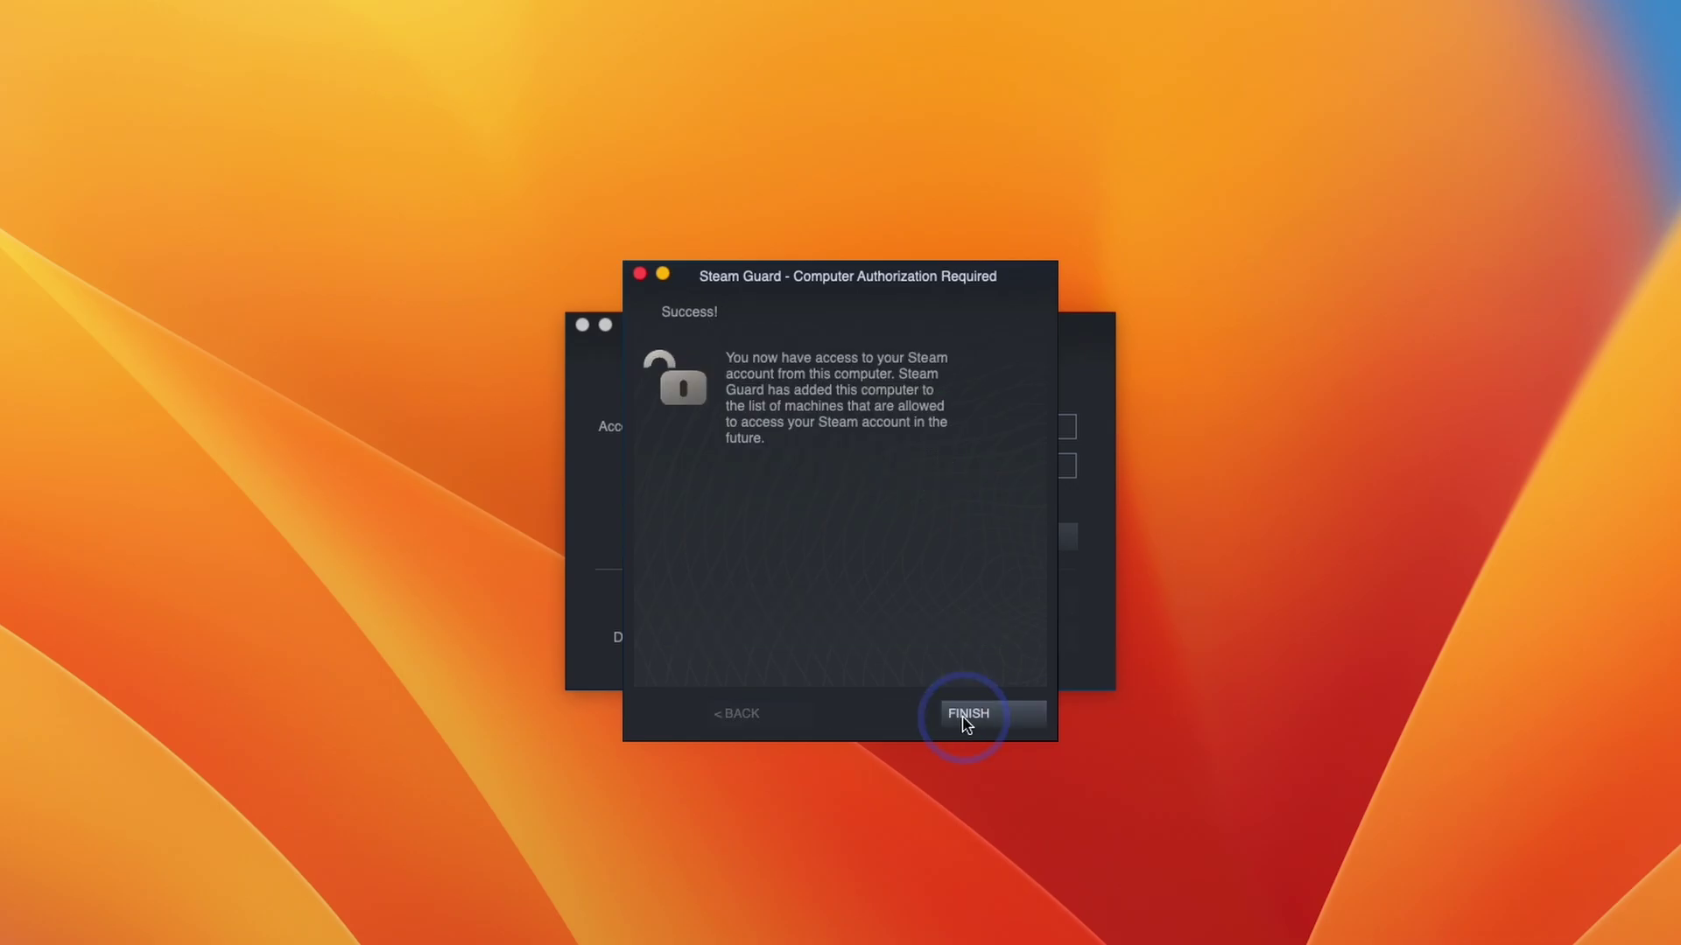
left_click(965, 714)
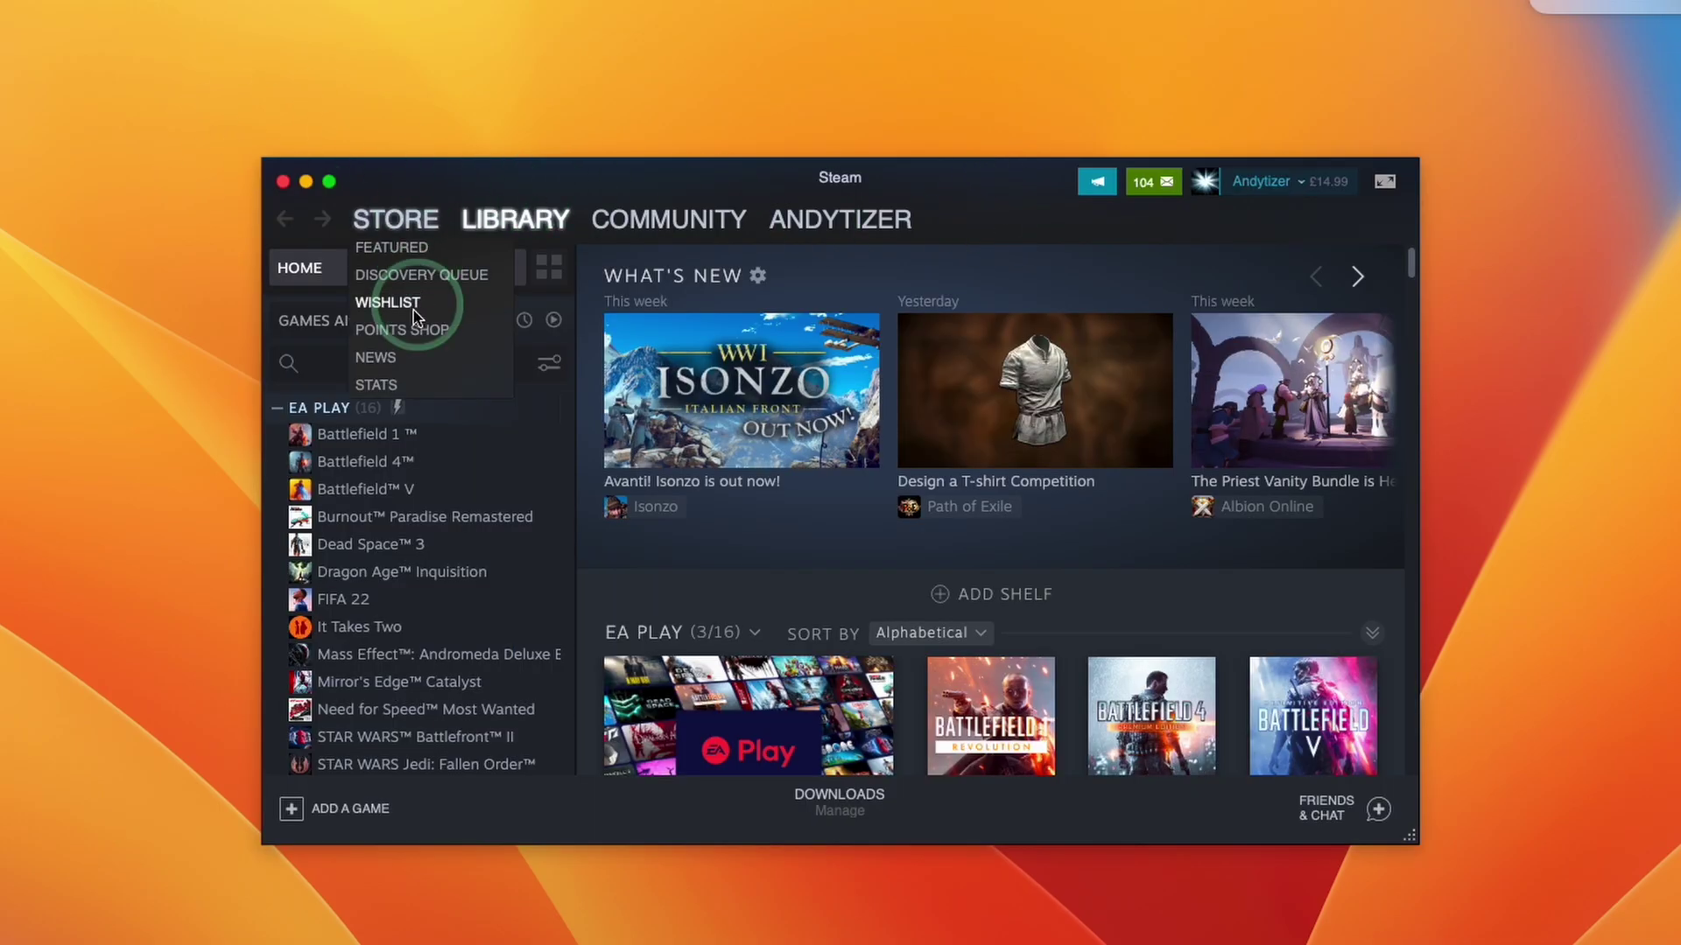
Filter the game library to show only games that run on macOS and browse the filtered list.
mouse_move(836, 221)
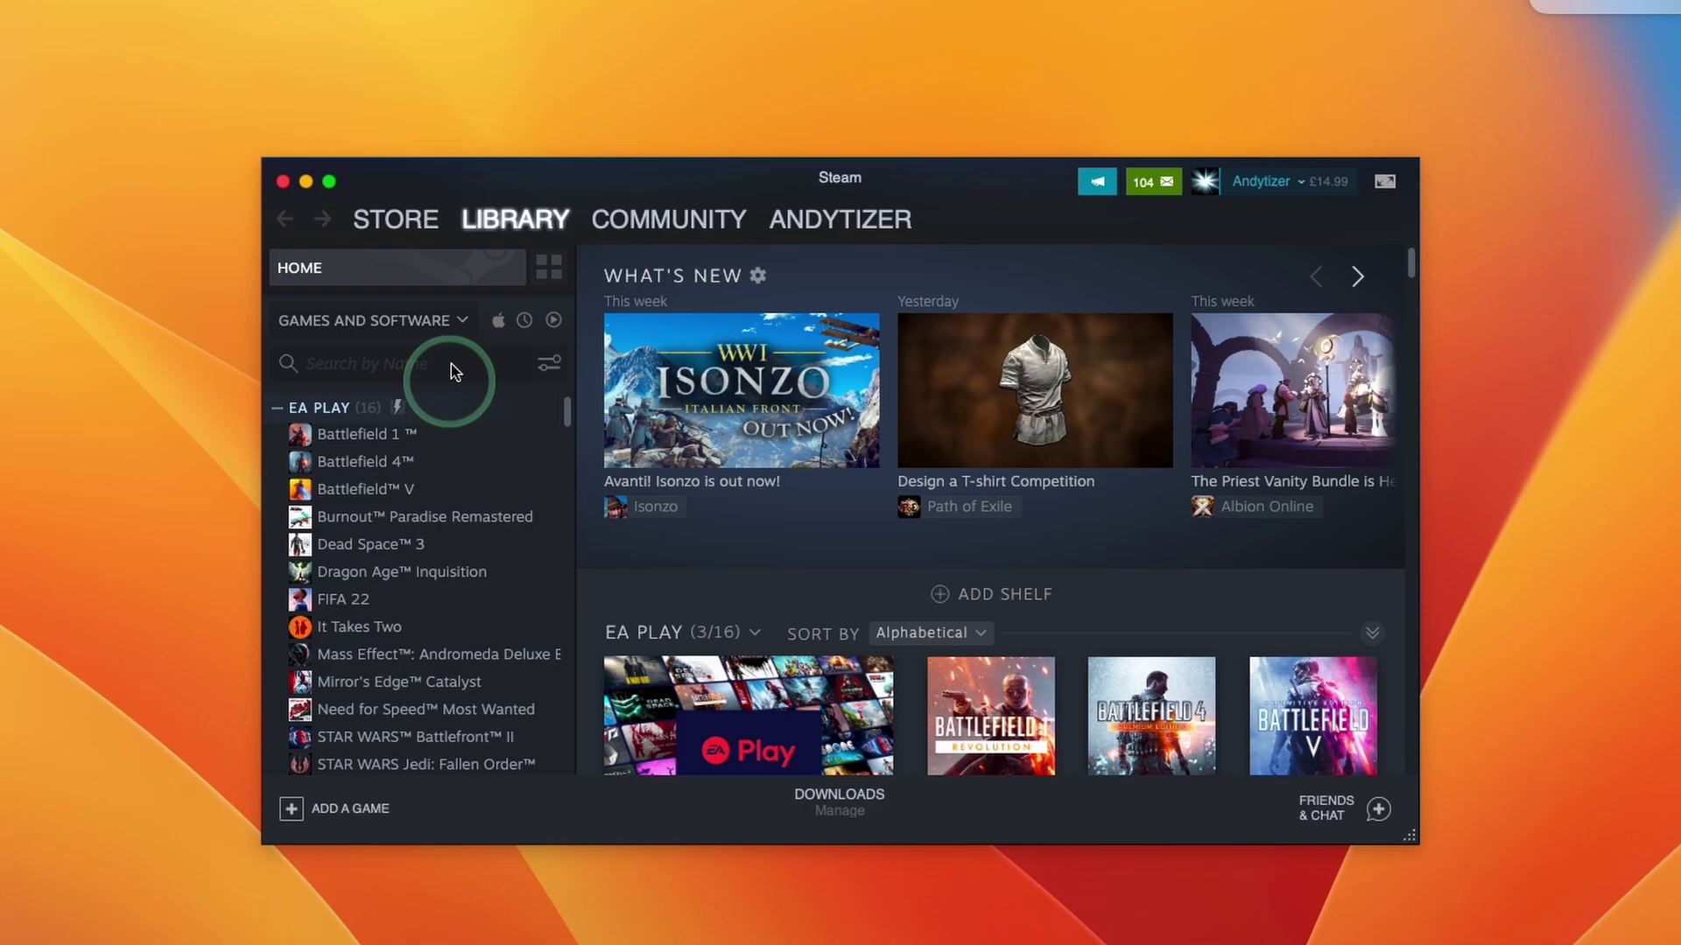
left_click(502, 232)
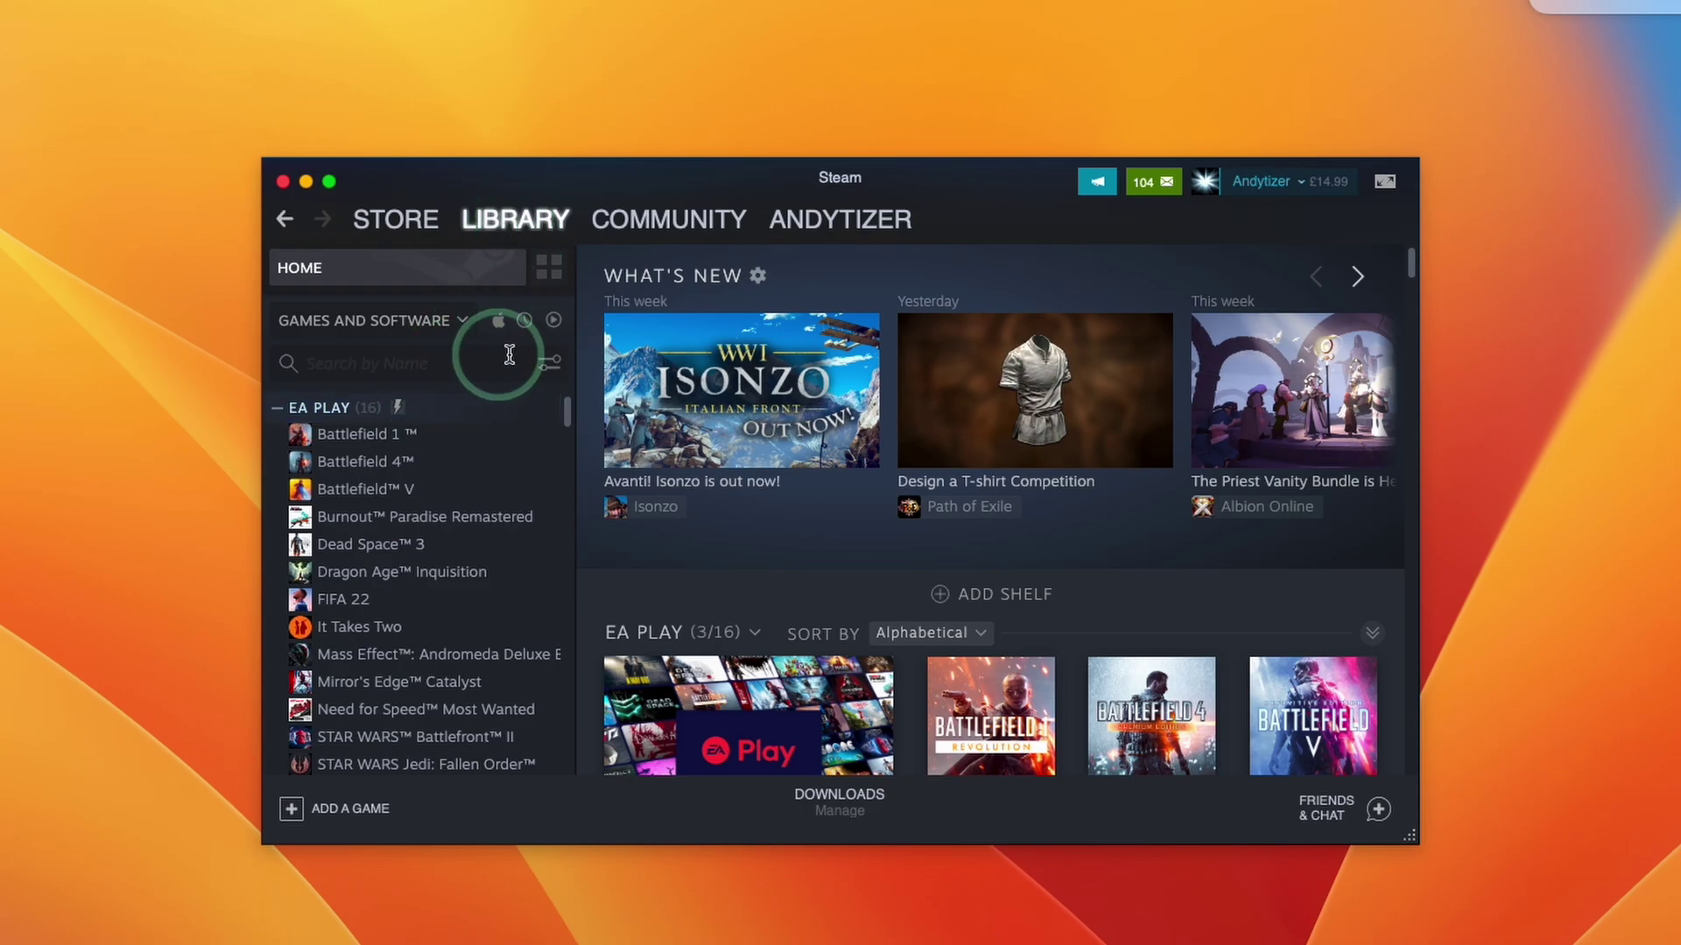
mouse_move(396, 219)
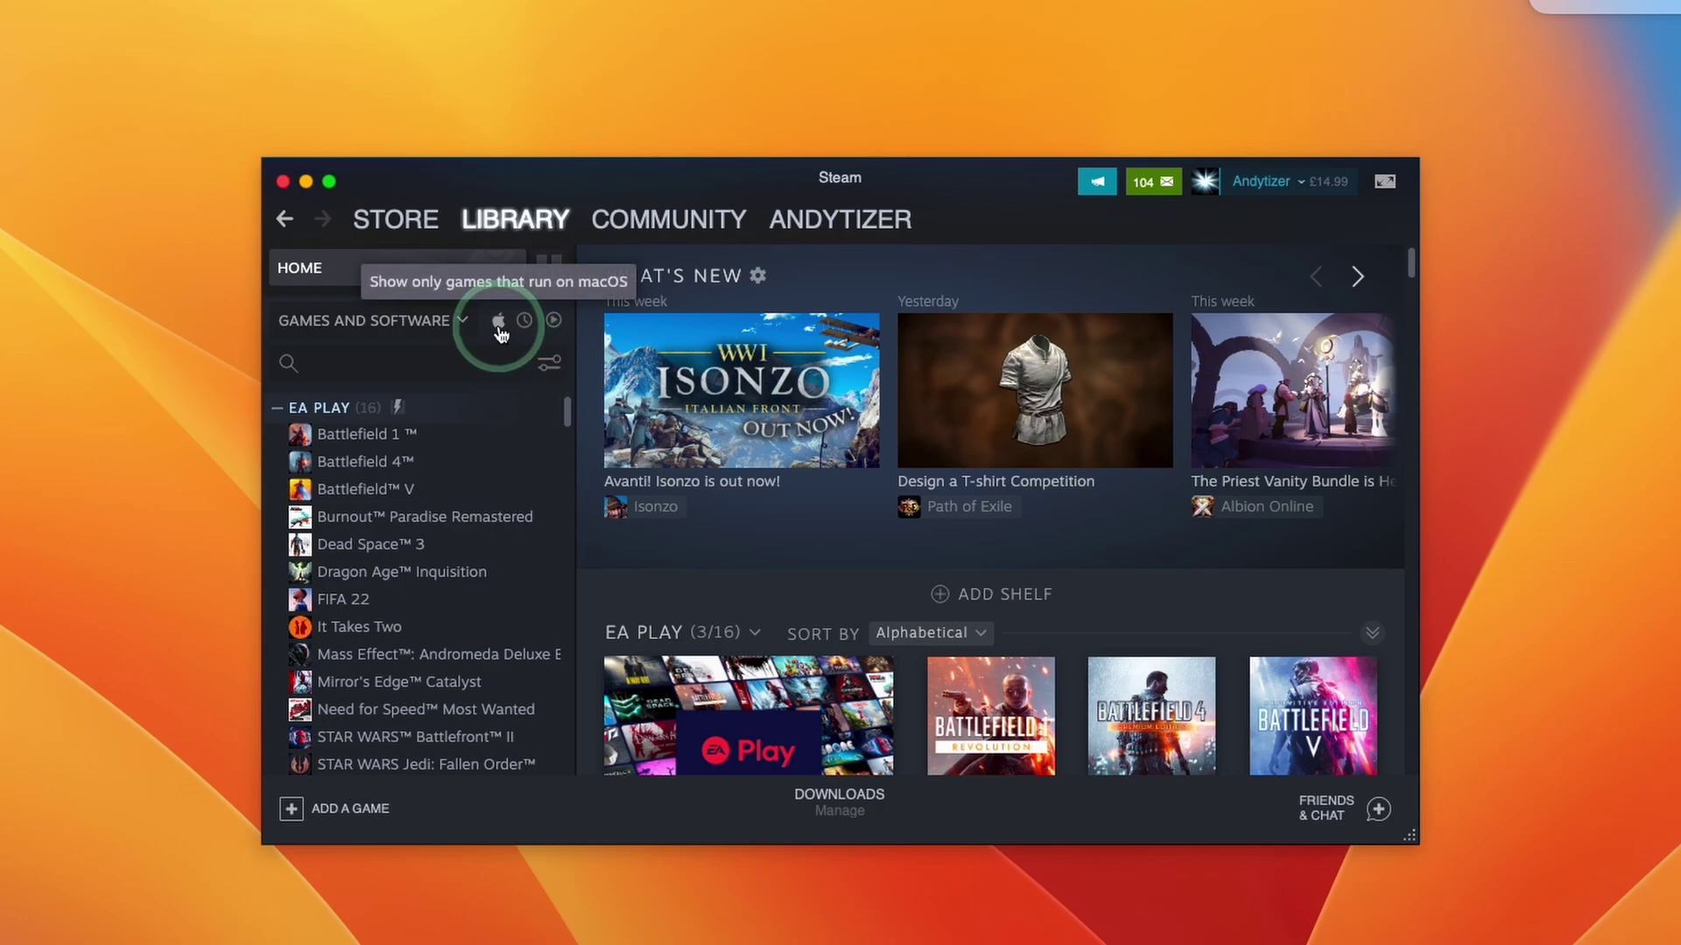
left_click(499, 322)
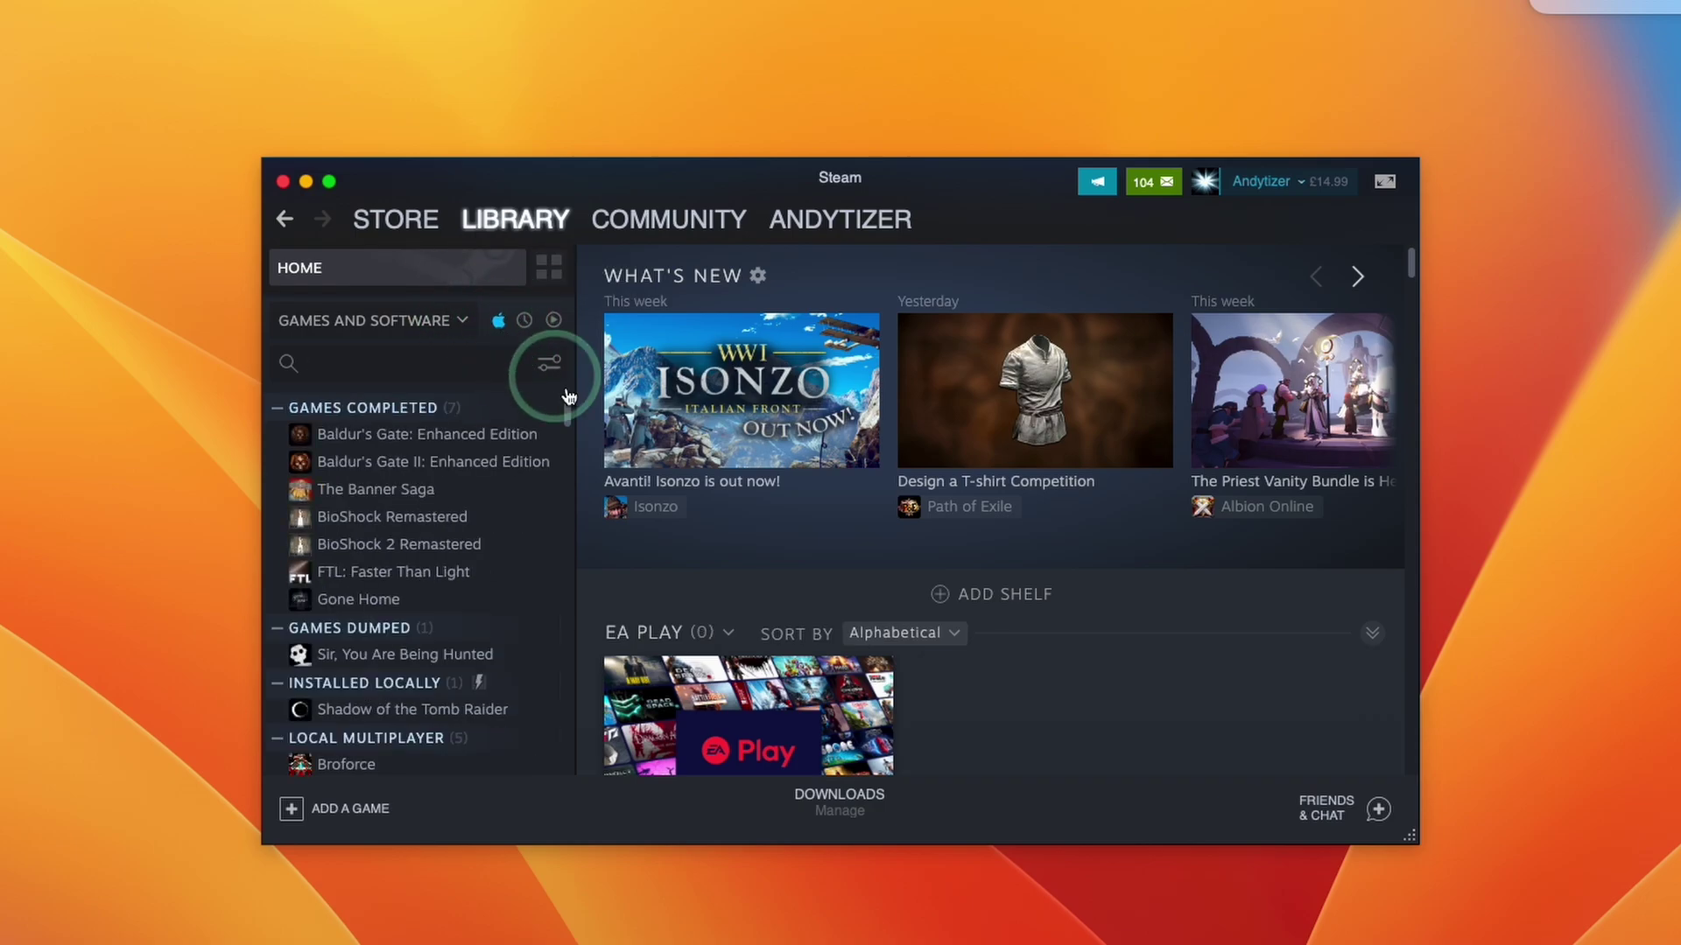
left_click_drag(567, 415, 568, 480)
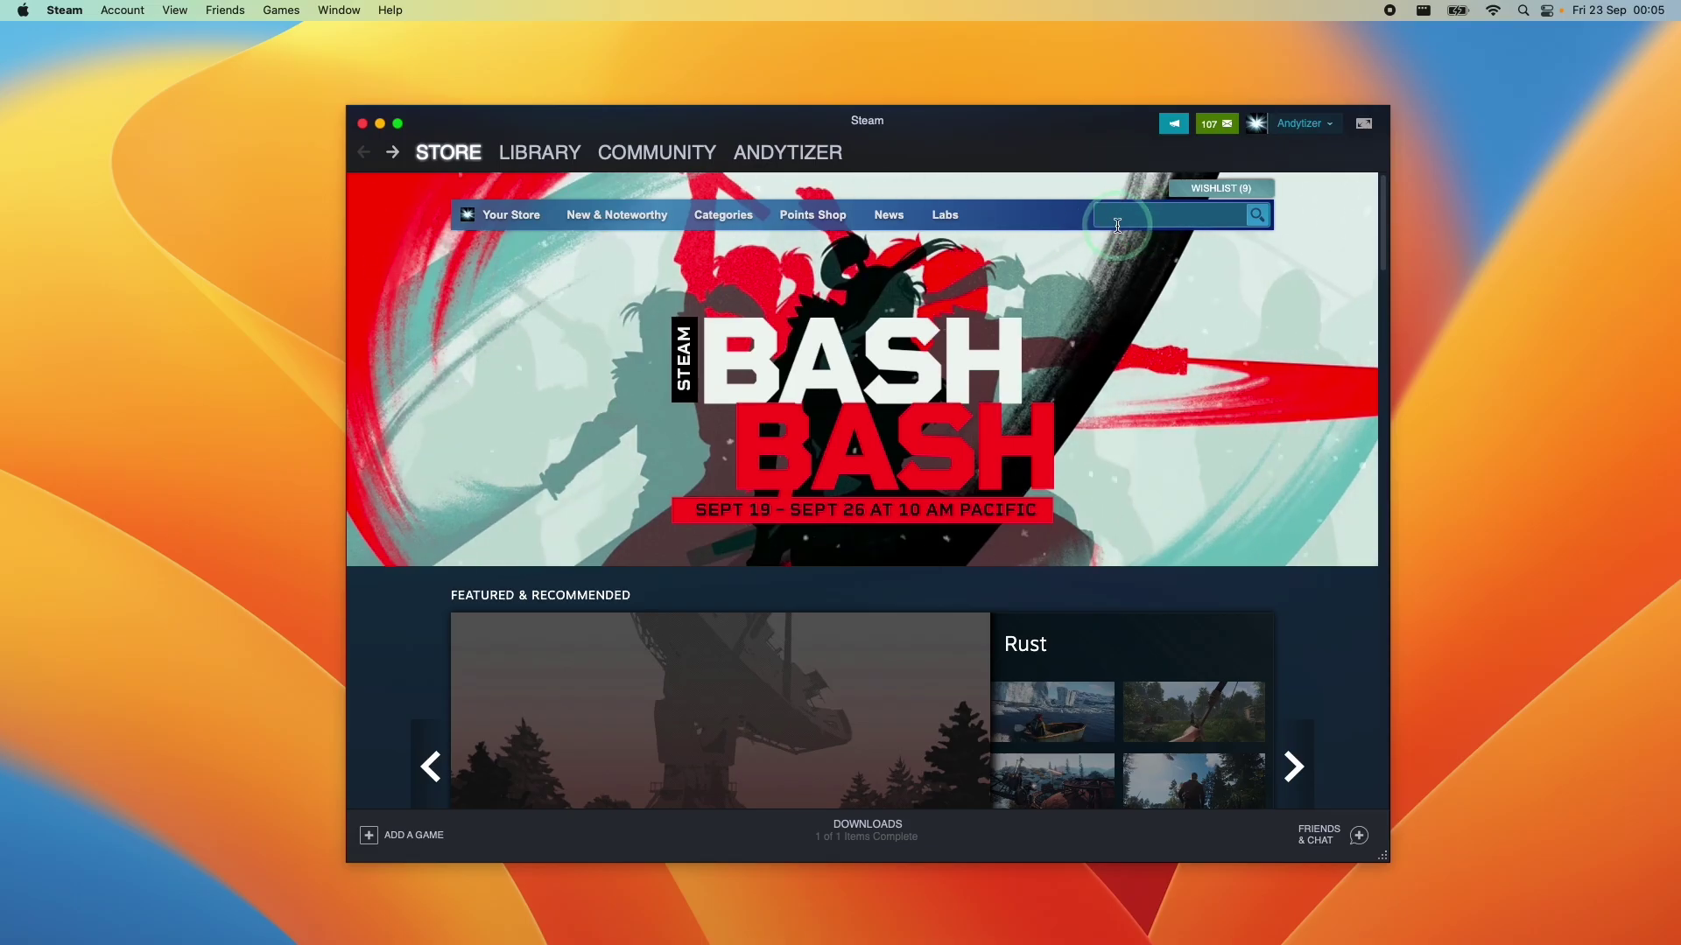
Search the Steam store for "football" and open the Football Manager 2022 page at its purchase options.
left_click(1117, 226)
type("football")
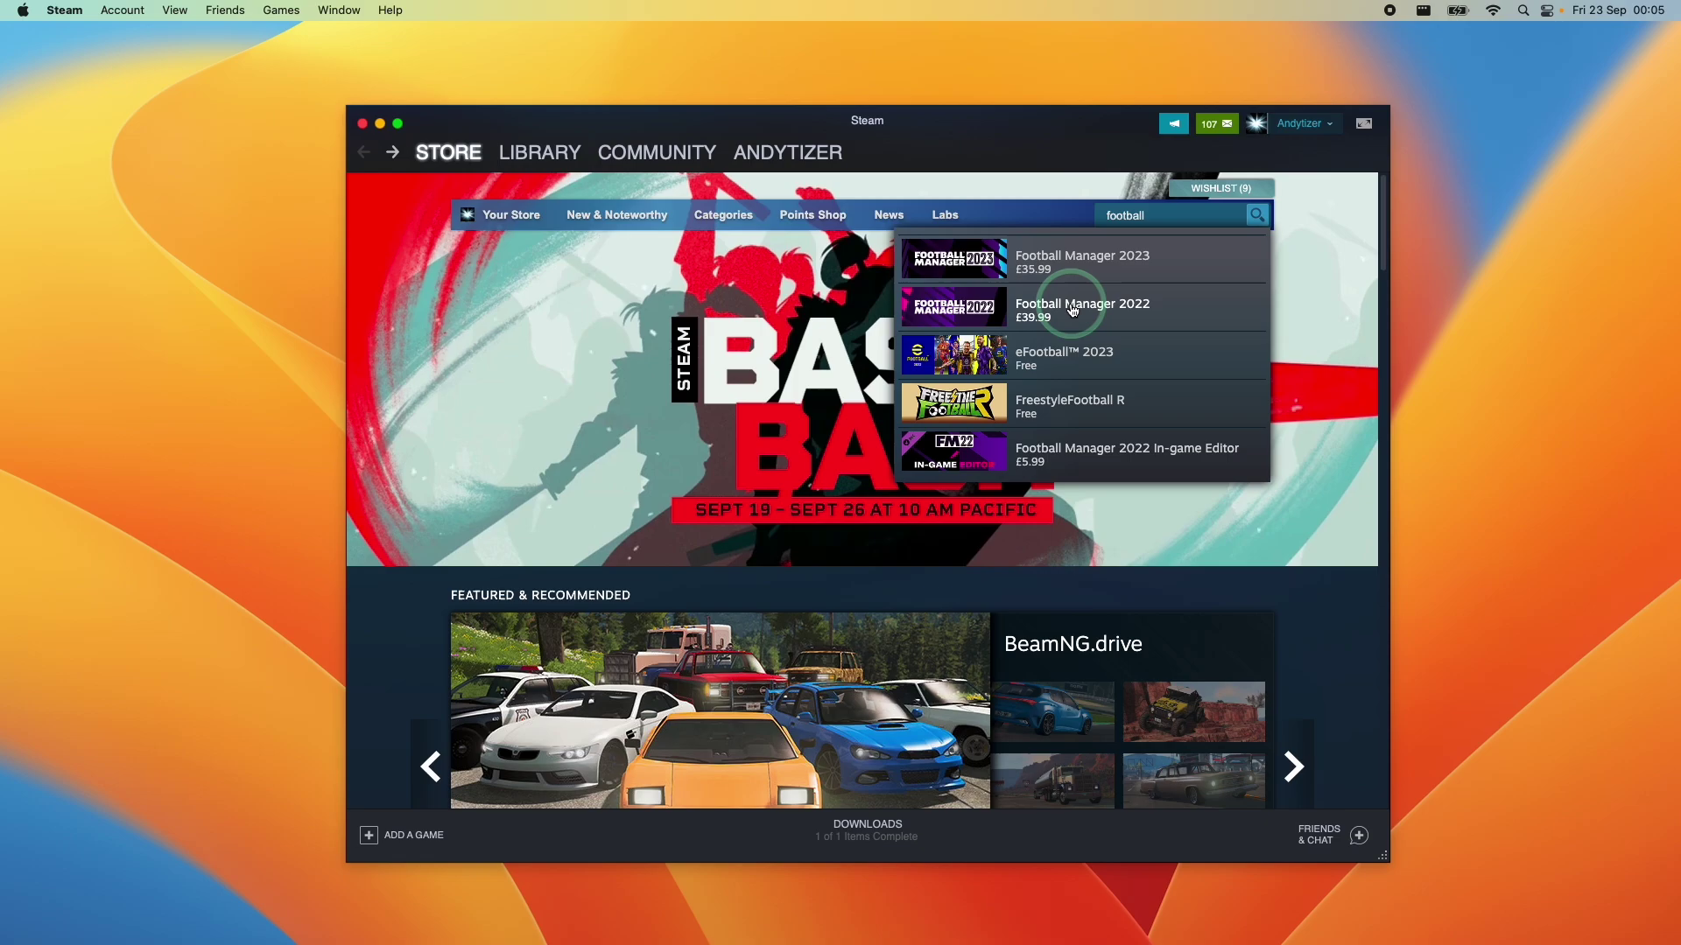
left_click(1178, 303)
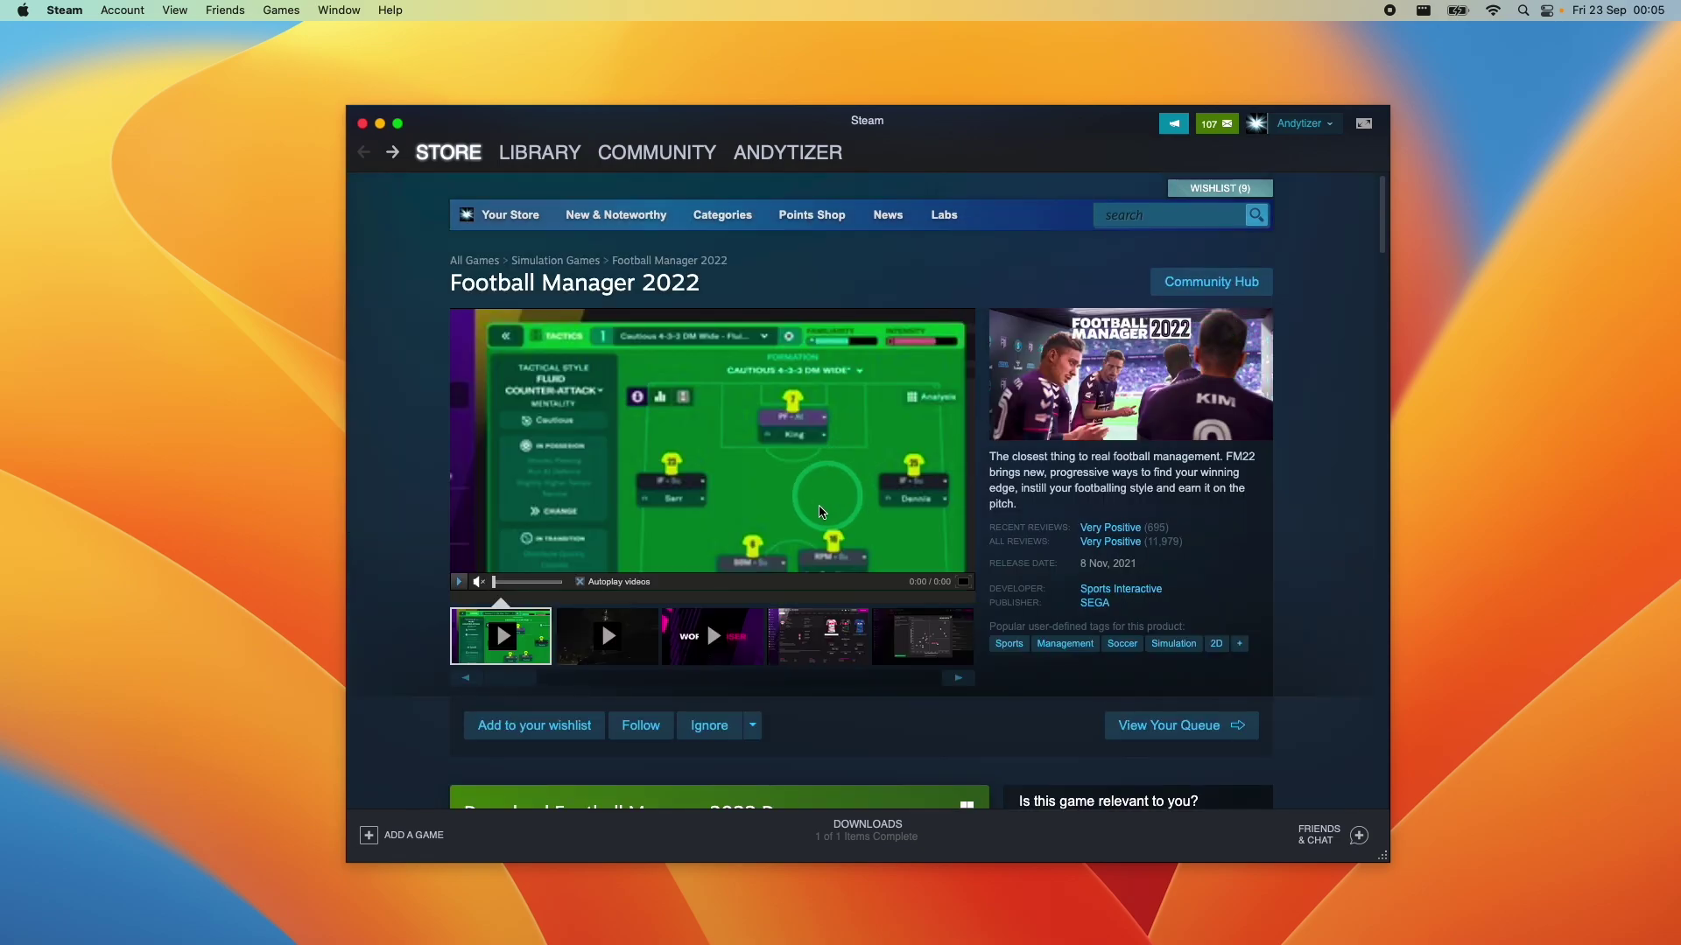
scroll(802, 547, "down", 3)
scroll(800, 547, "down", 10)
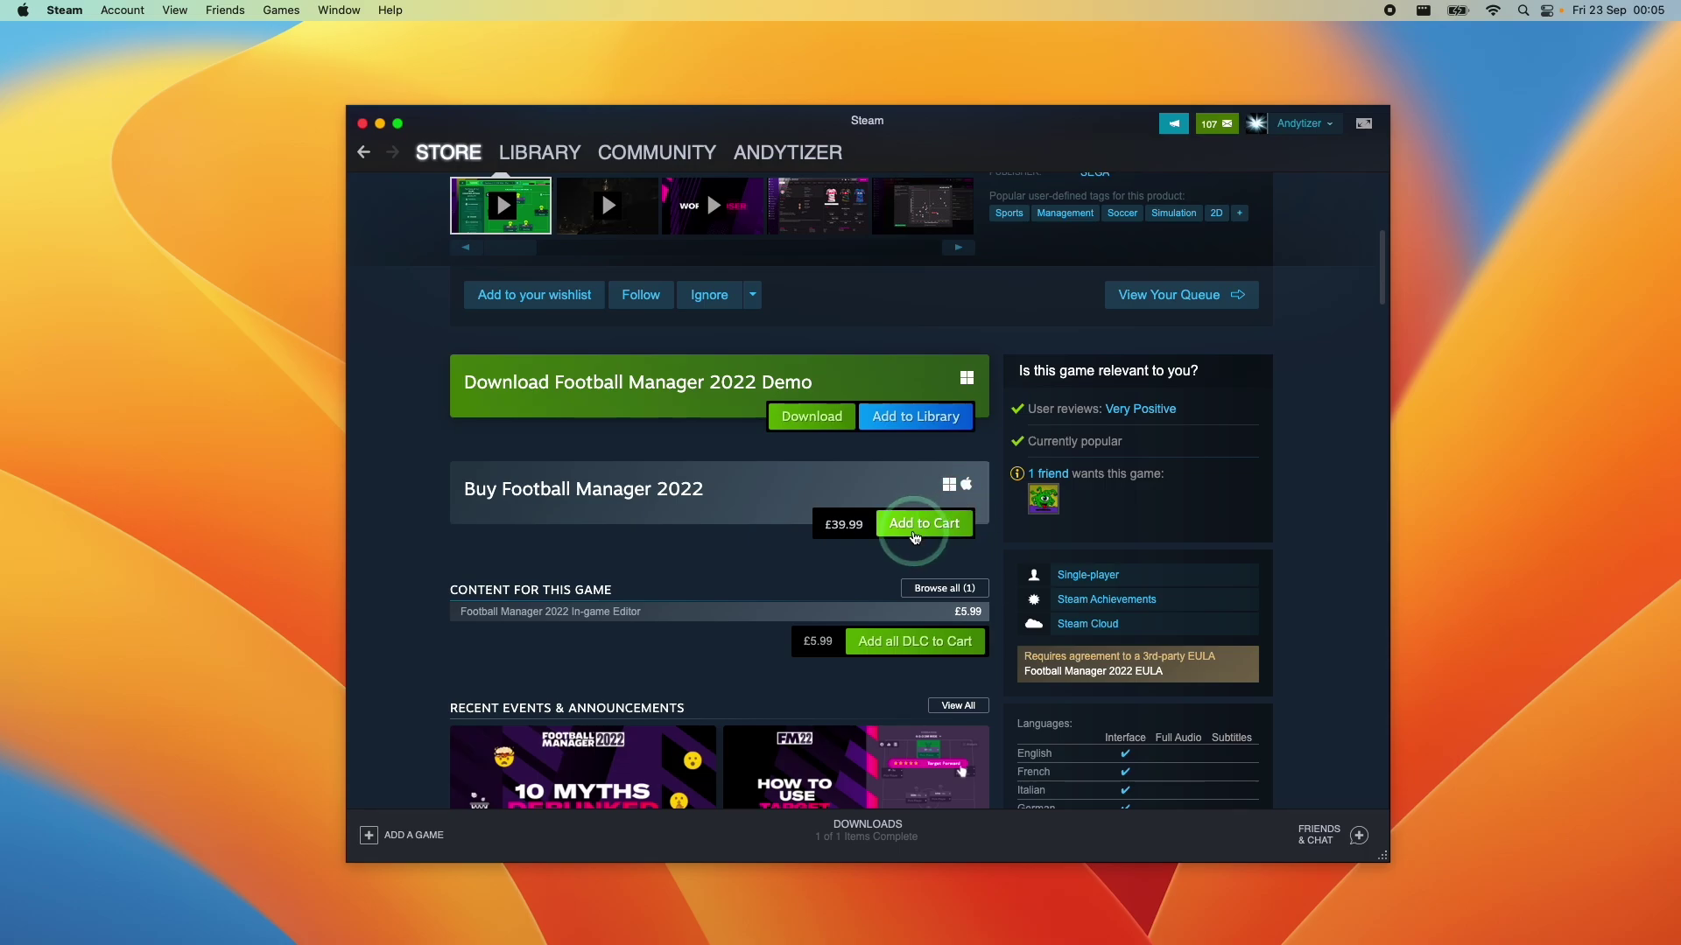
Add Football Manager 2022 to the shopping cart and proceed with buying it for this account rather than as a gift.
left_click(906, 528)
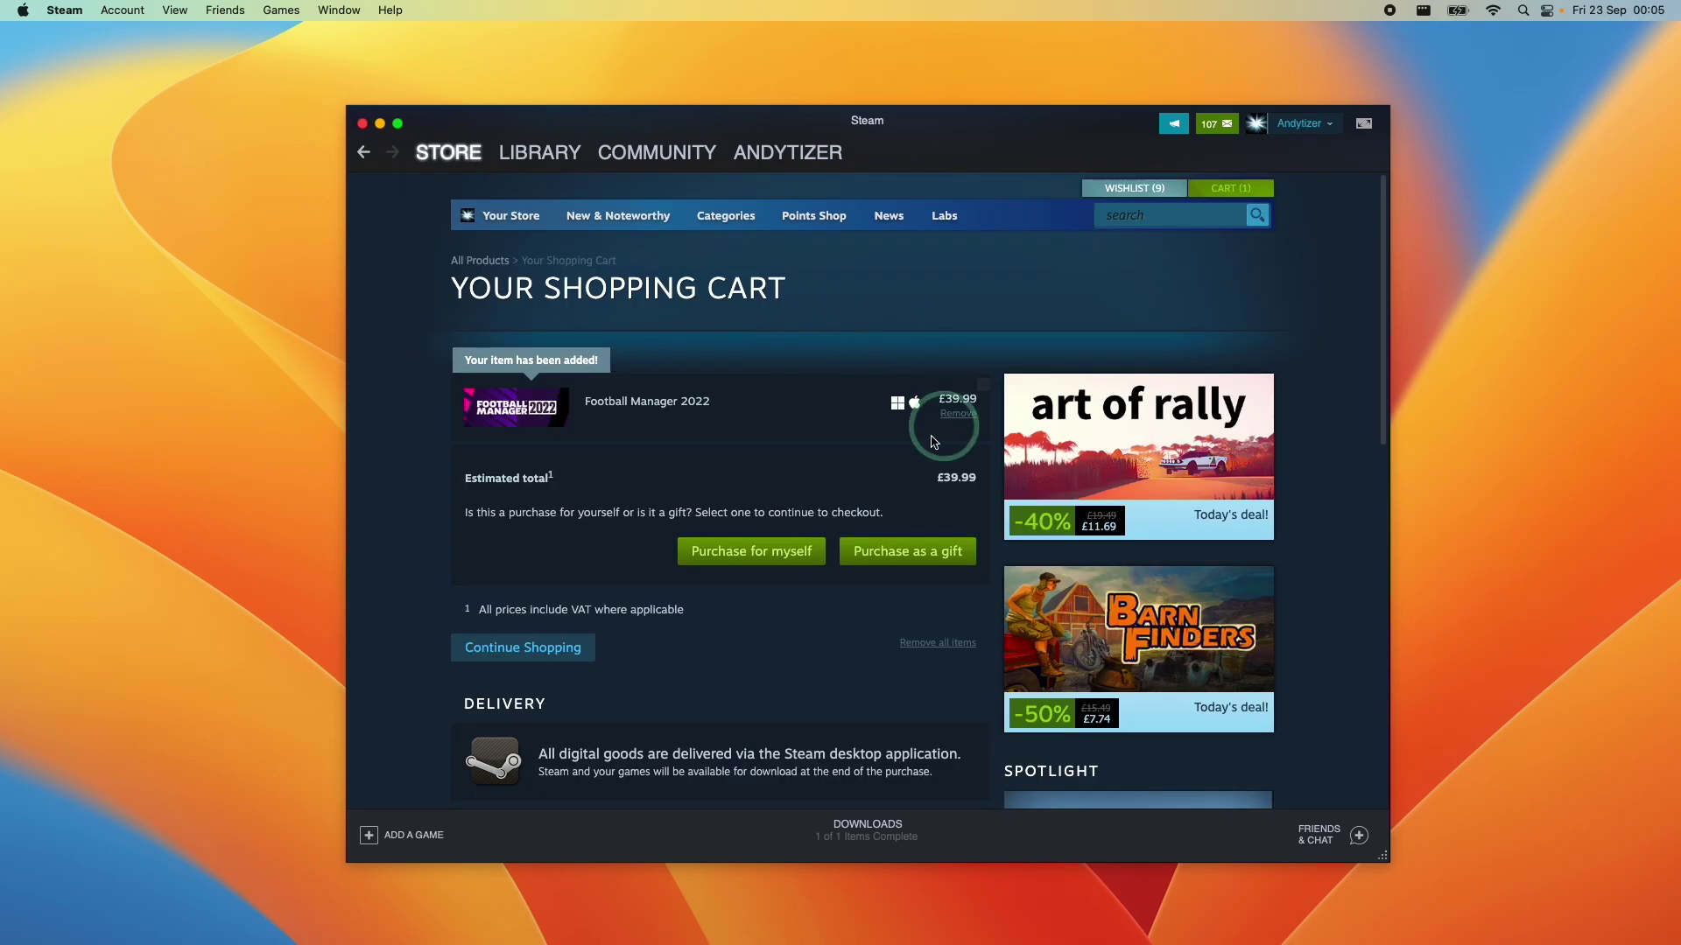
left_click(751, 551)
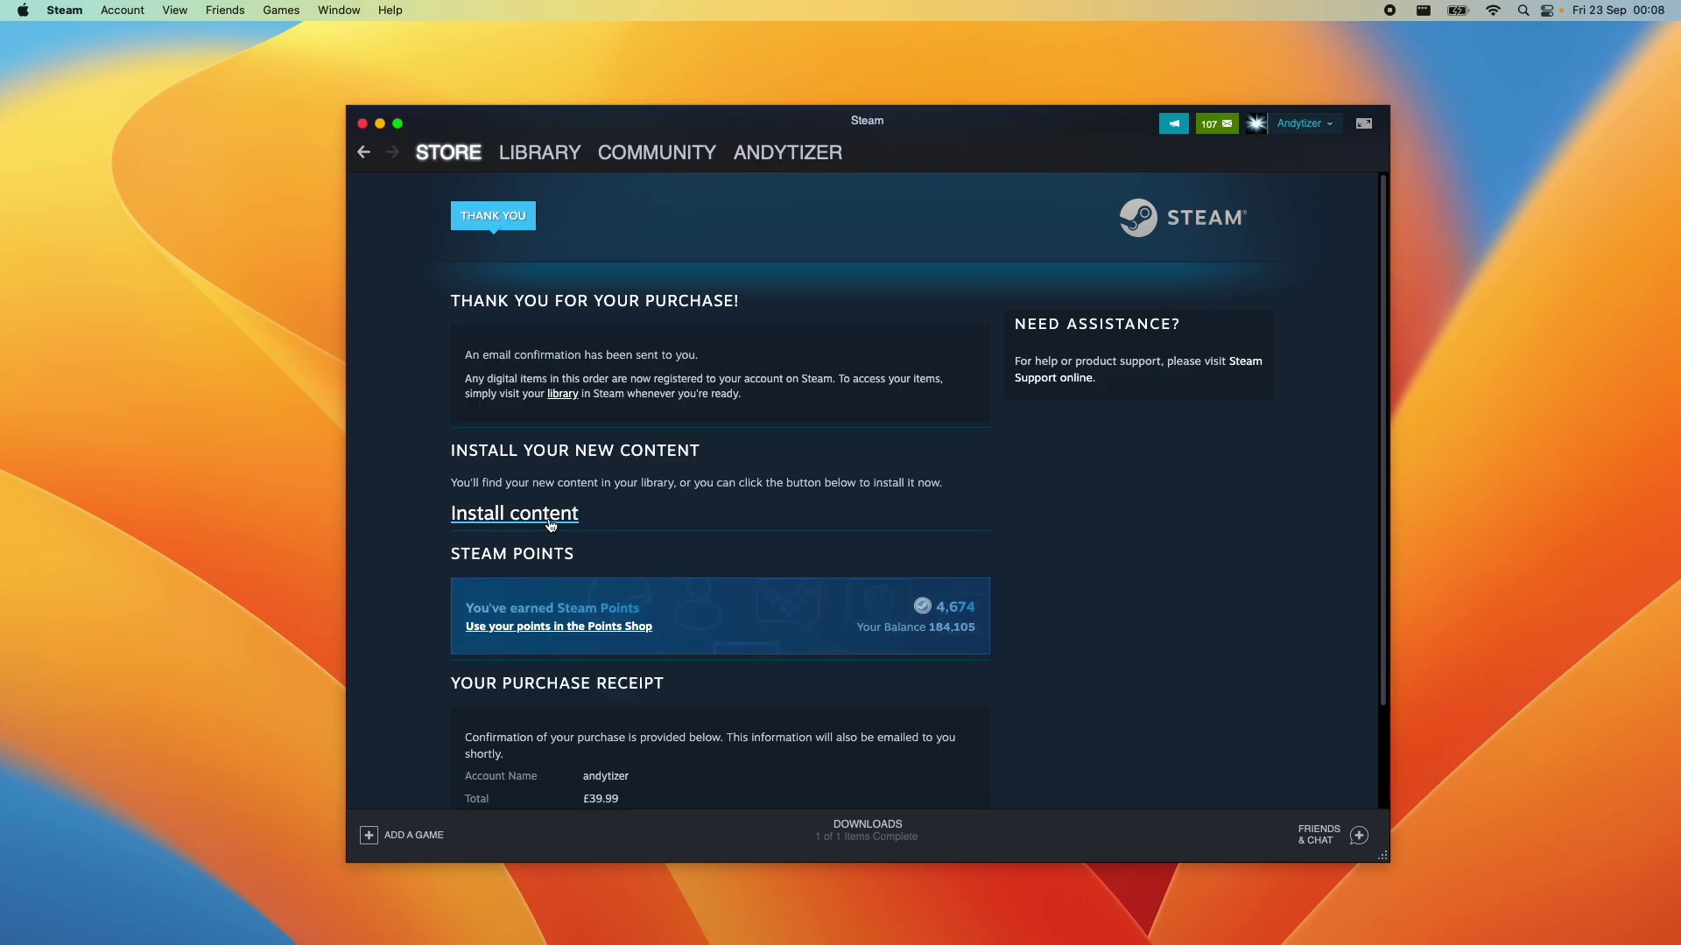
Search the game library for "footb" and open the Football Manager 2022 page.
left_click(528, 172)
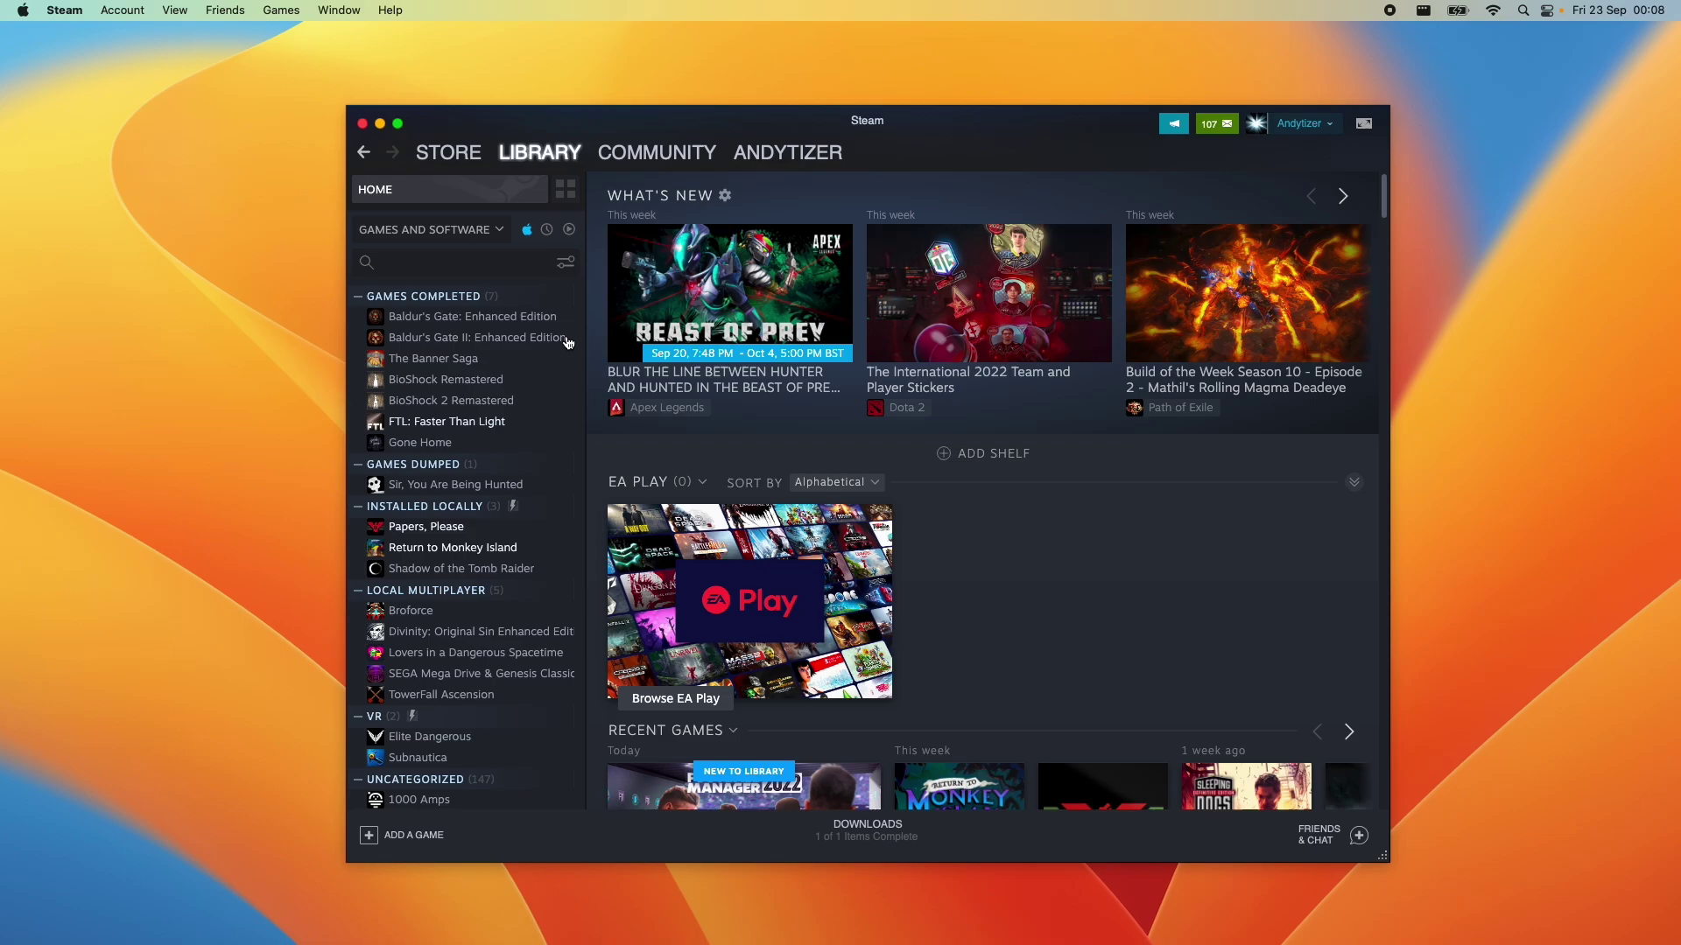
left_click(476, 259)
type("footb")
left_click(481, 319)
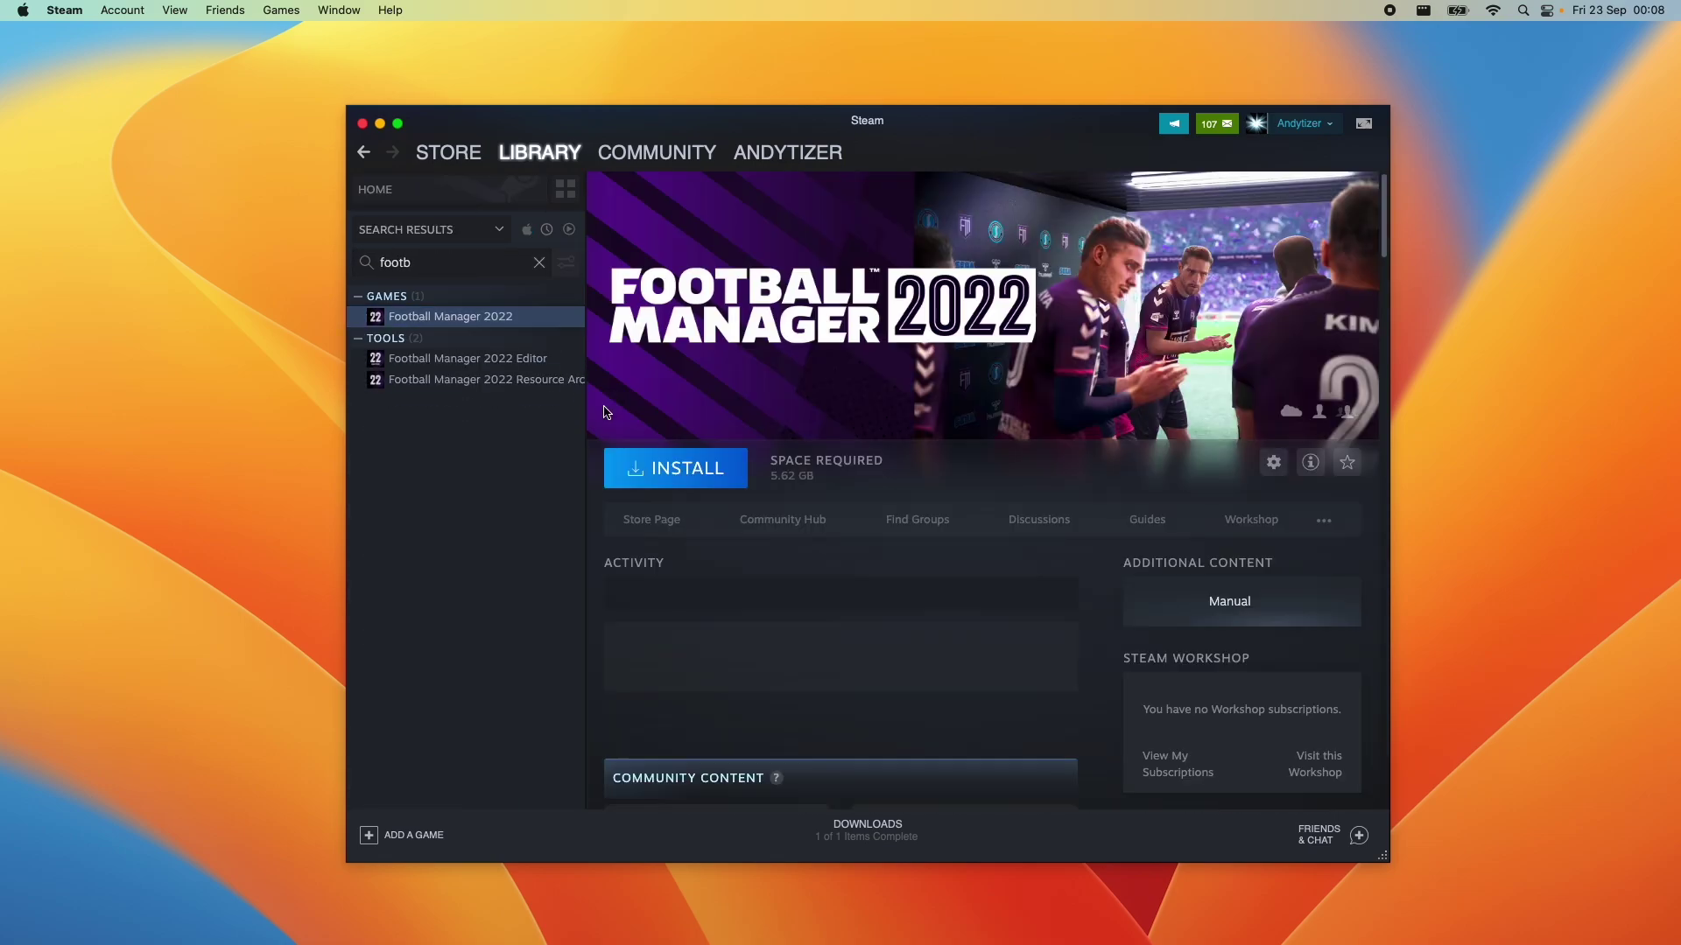
Install Football Manager 2022, allowing Steam access to the network volume and creating no desktop or application shortcuts.
left_click(667, 473)
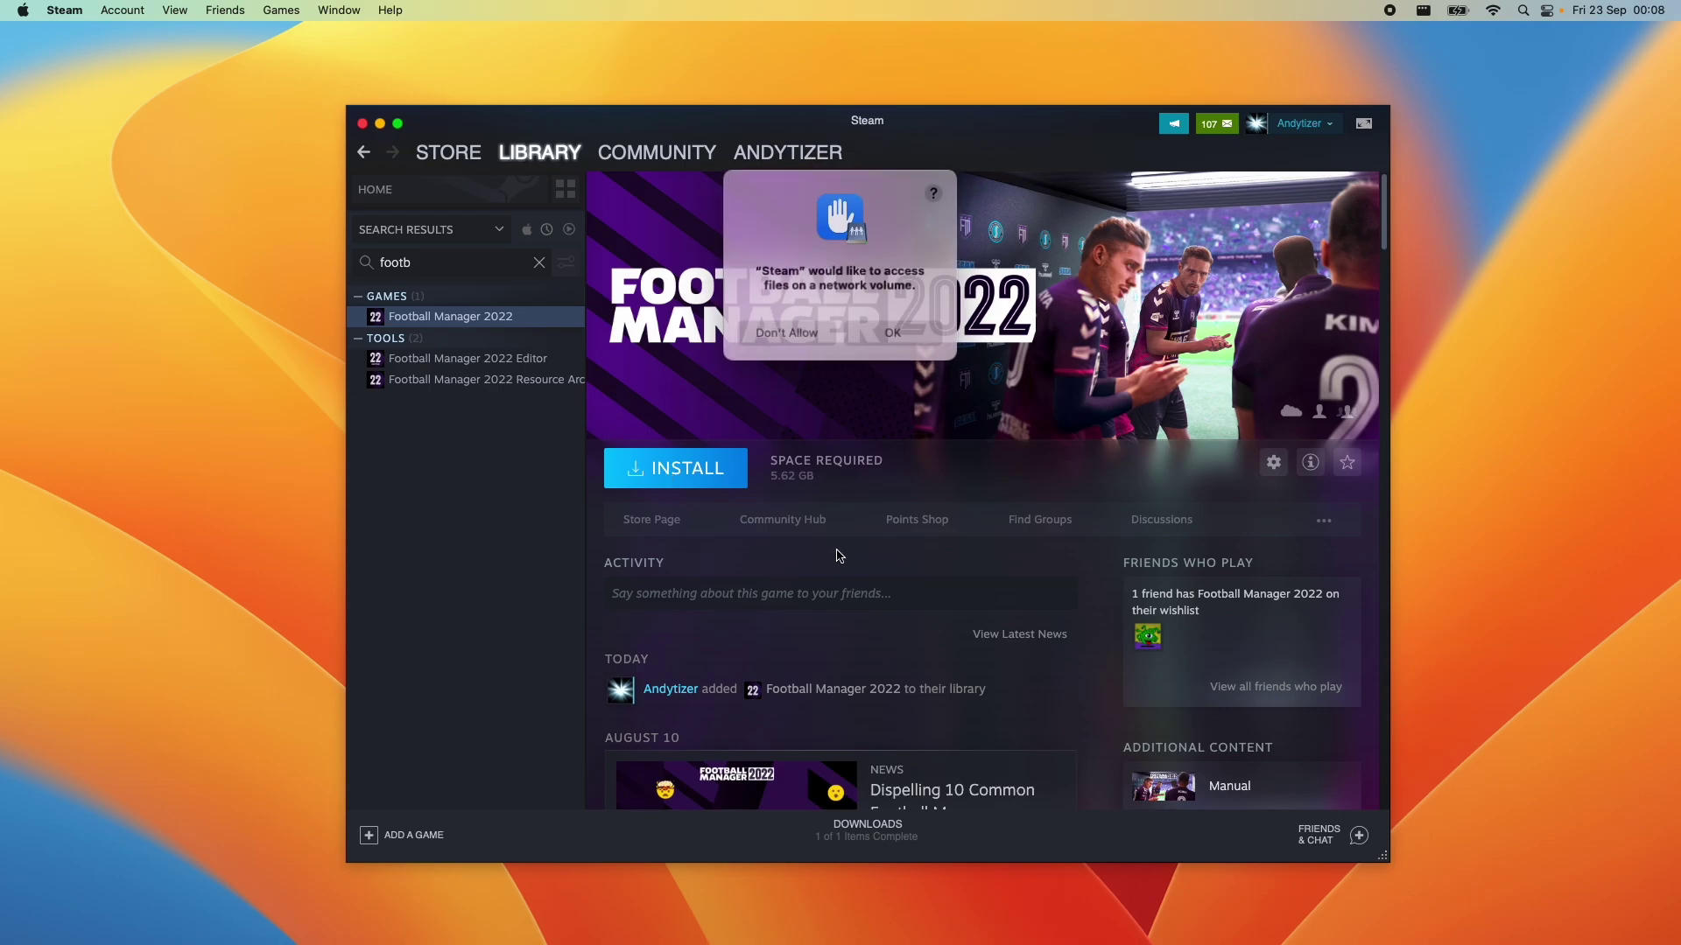
left_click(893, 330)
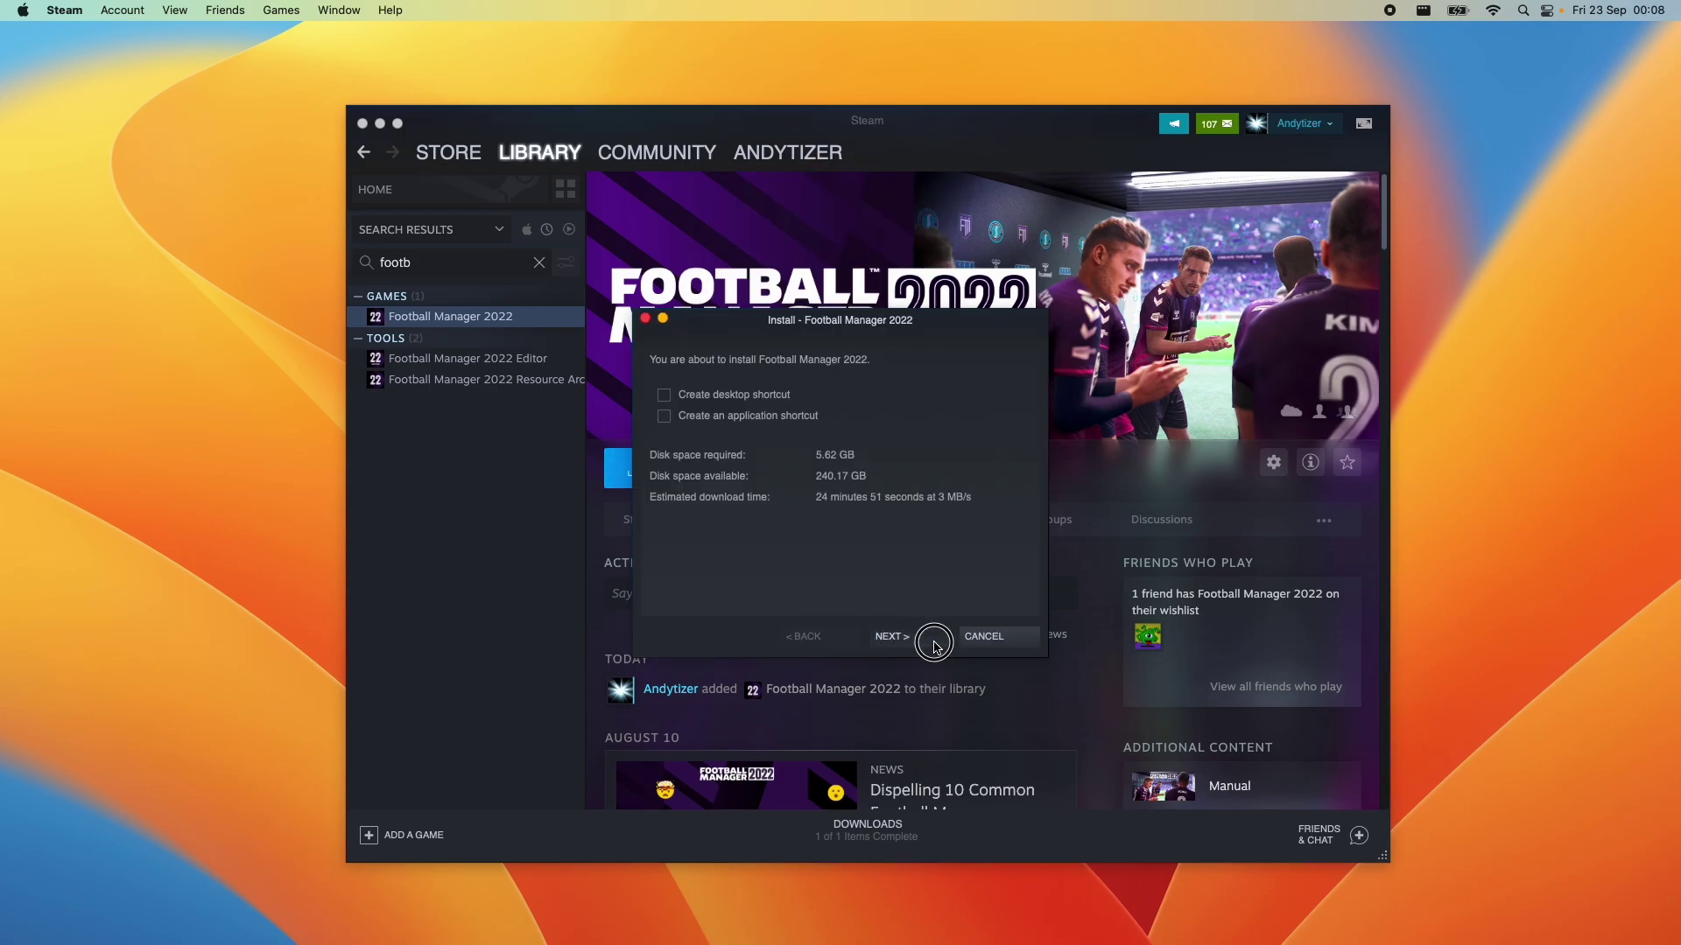
left_click(934, 644)
left_click(926, 644)
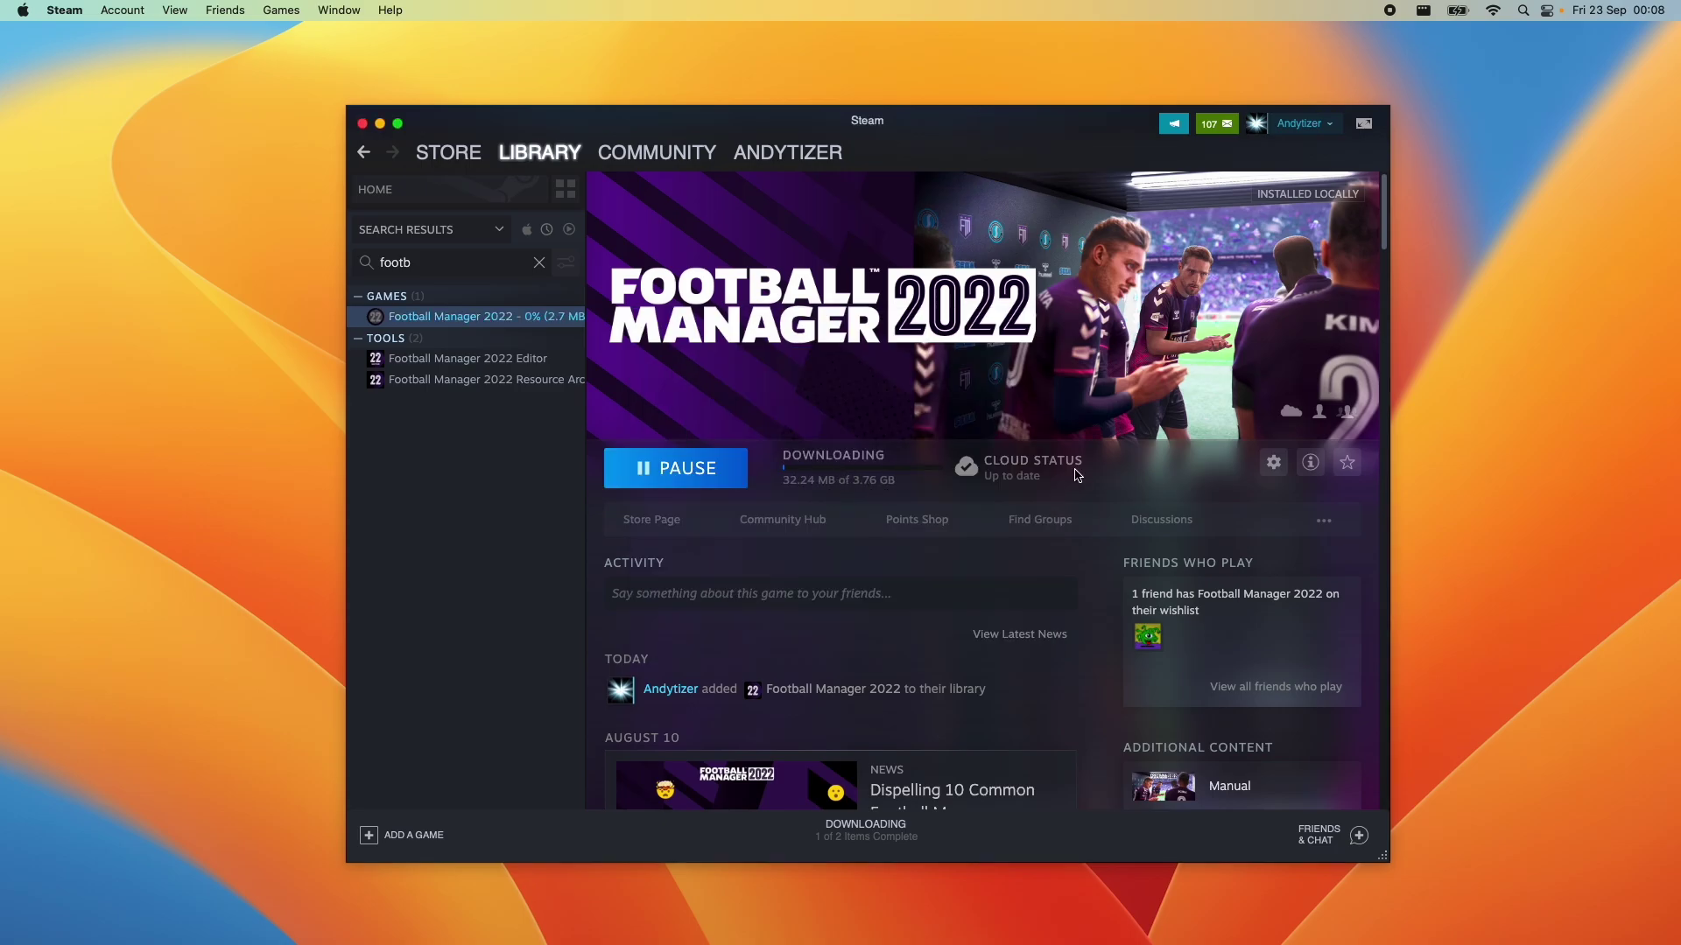
Launch the installed Football Manager 2022 and fill in the age gate of its privacy policy form.
left_click(487, 320)
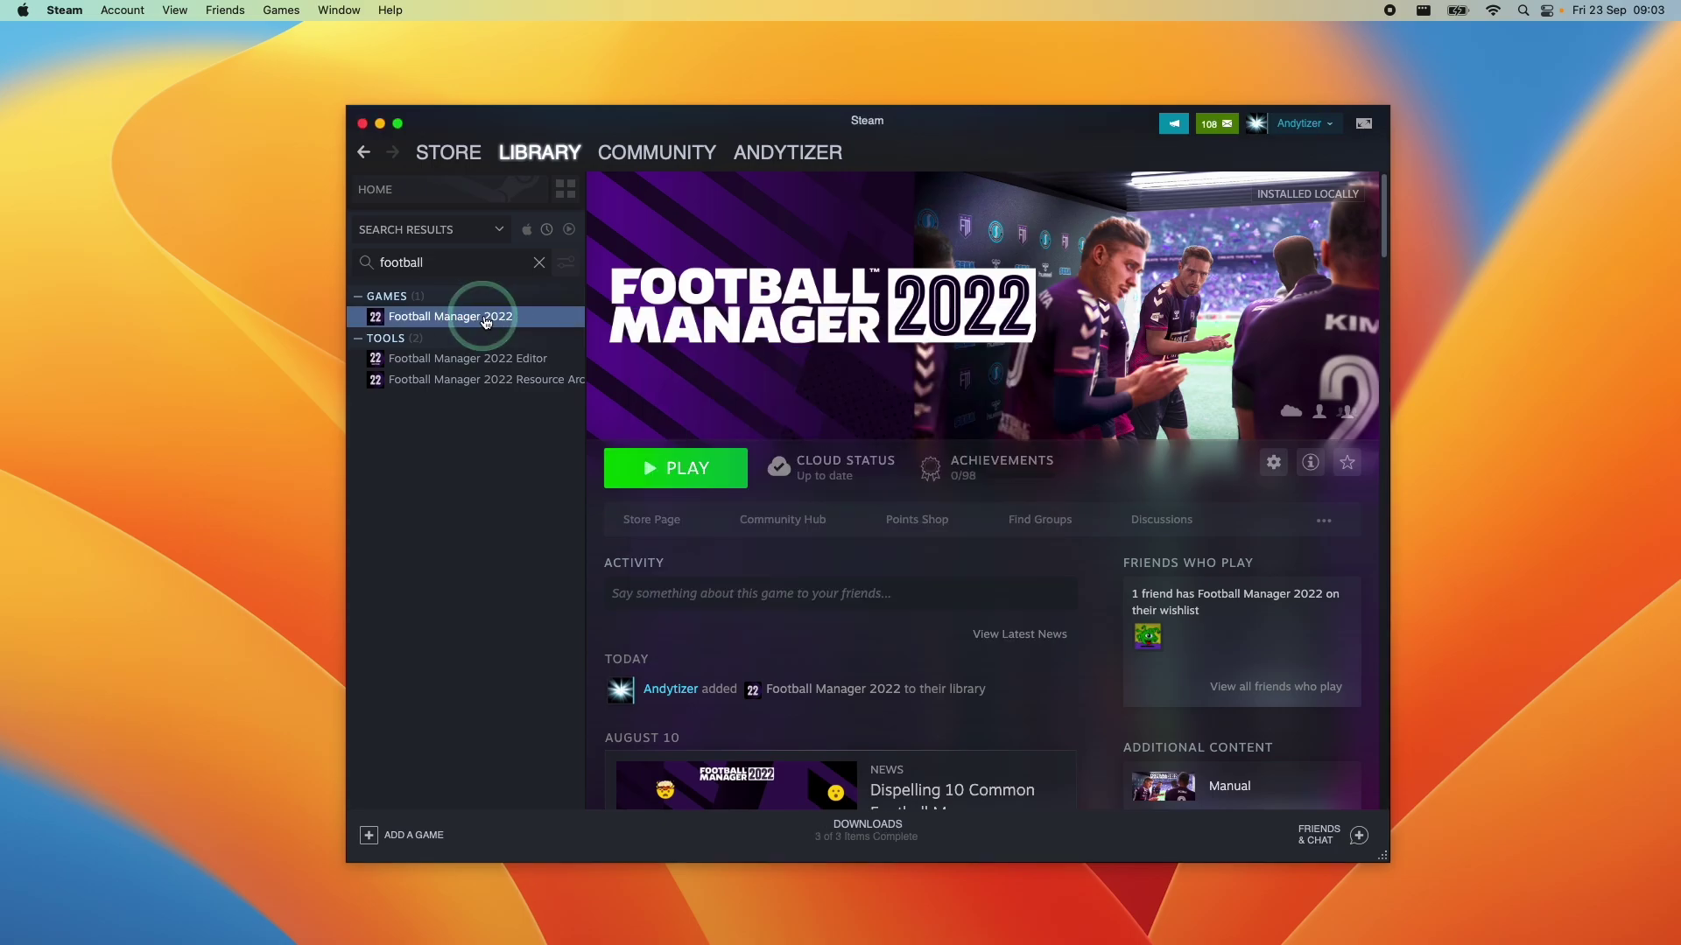
left_click(723, 495)
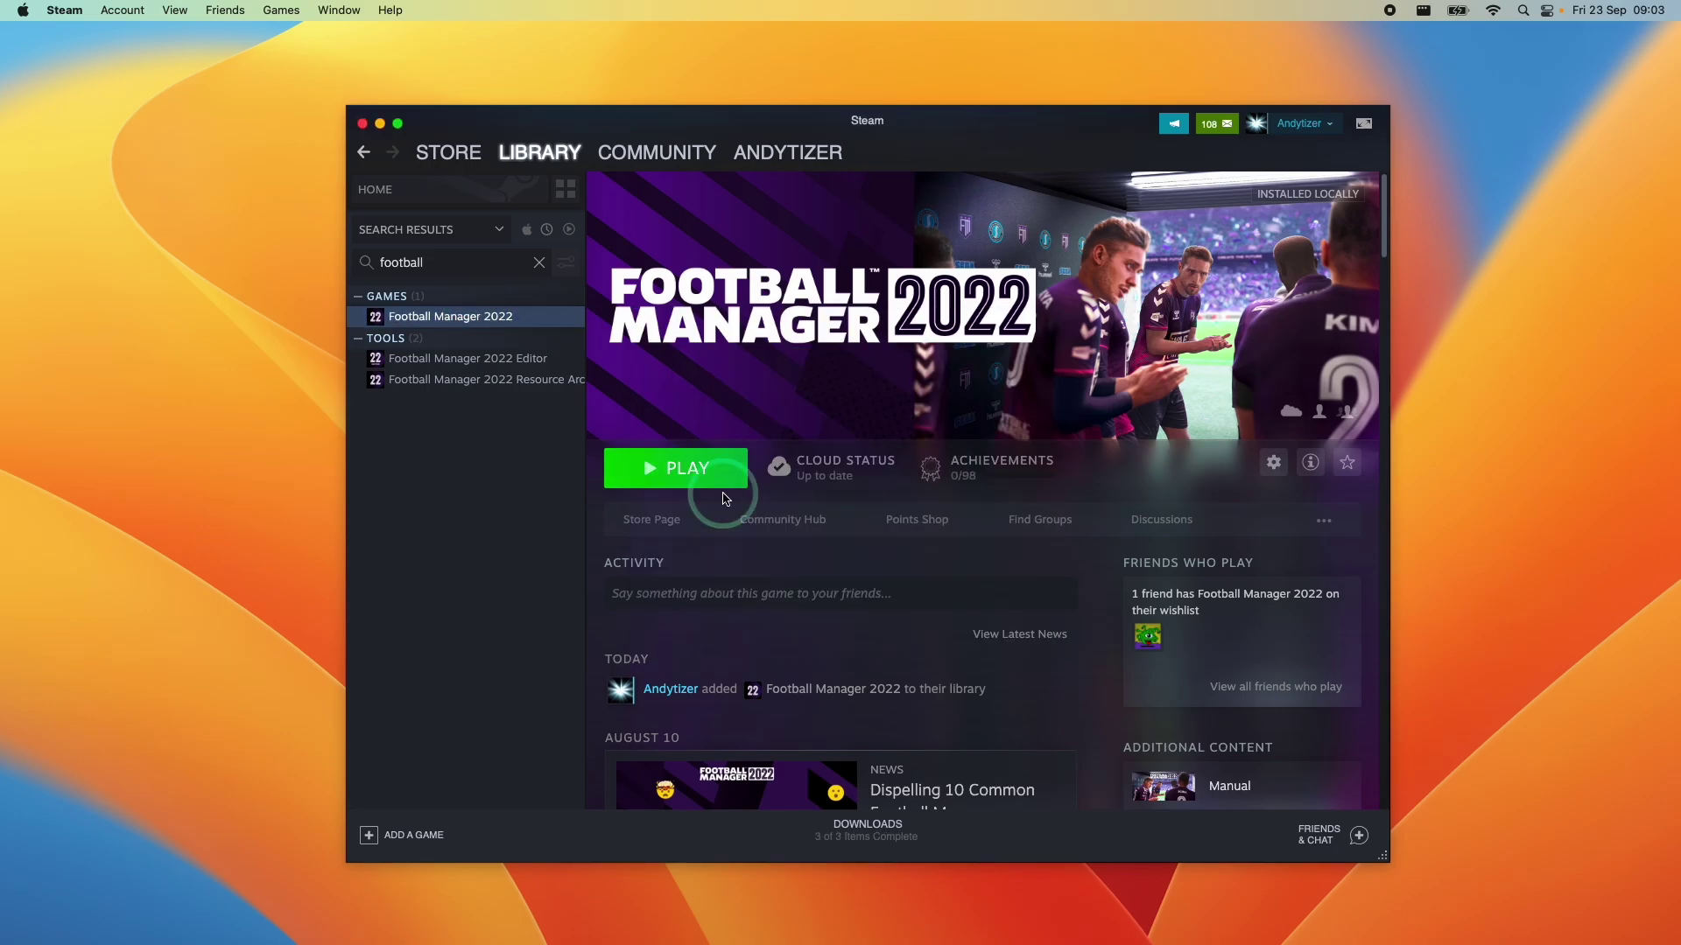
left_click(680, 480)
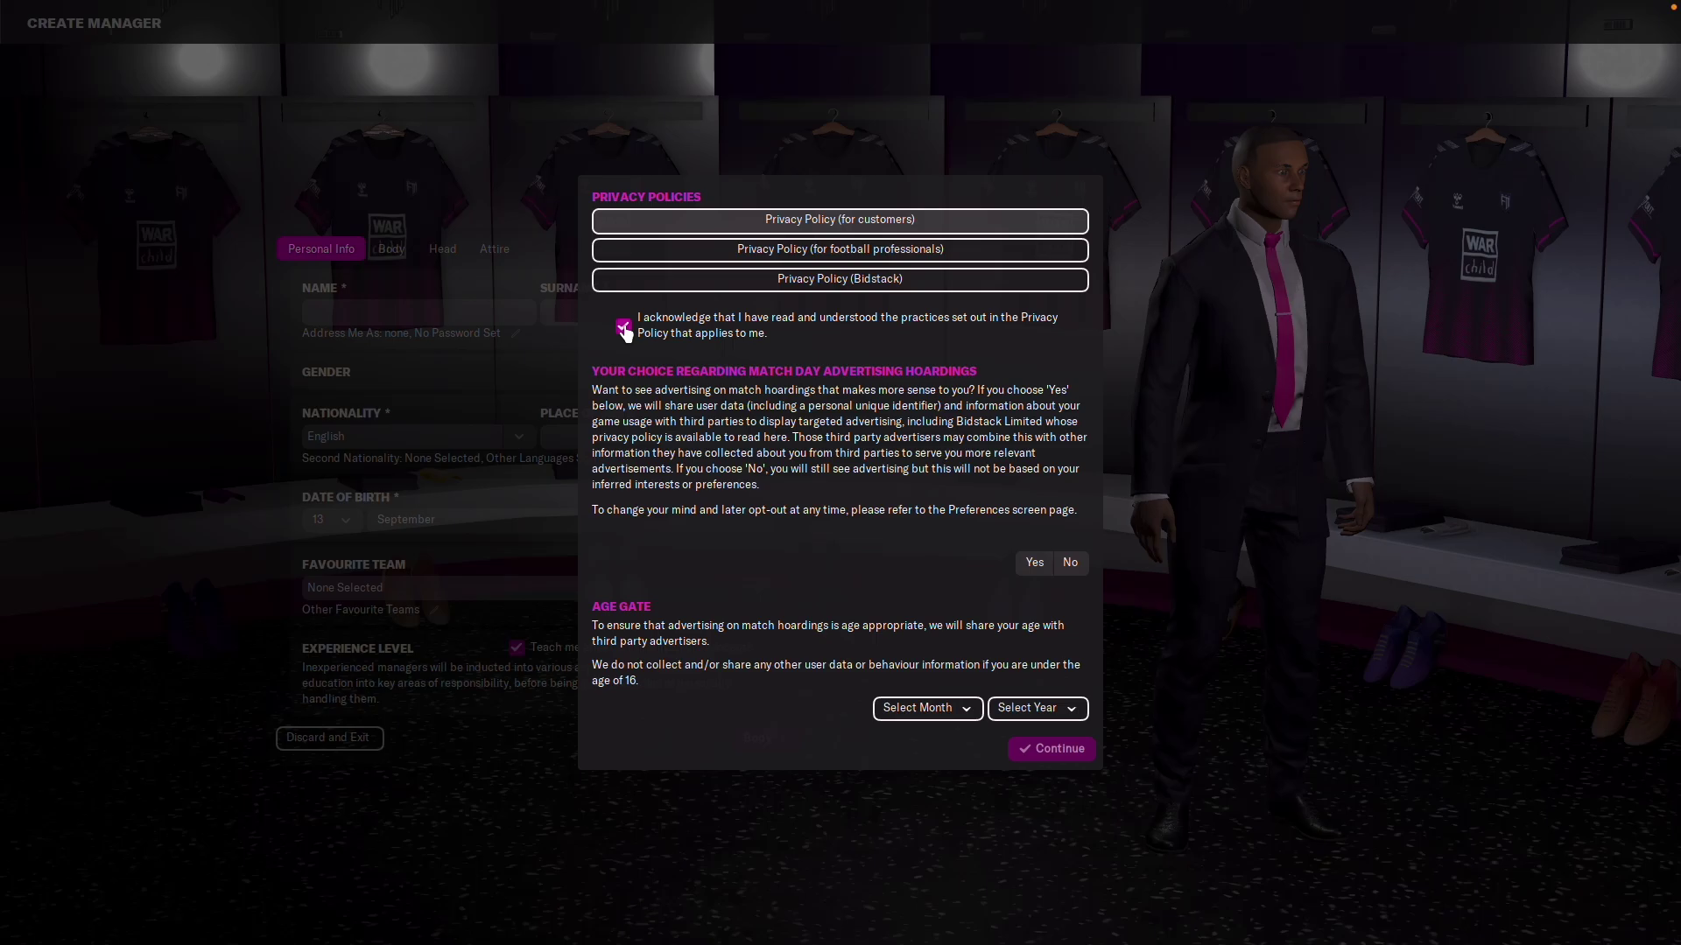
left_click(952, 708)
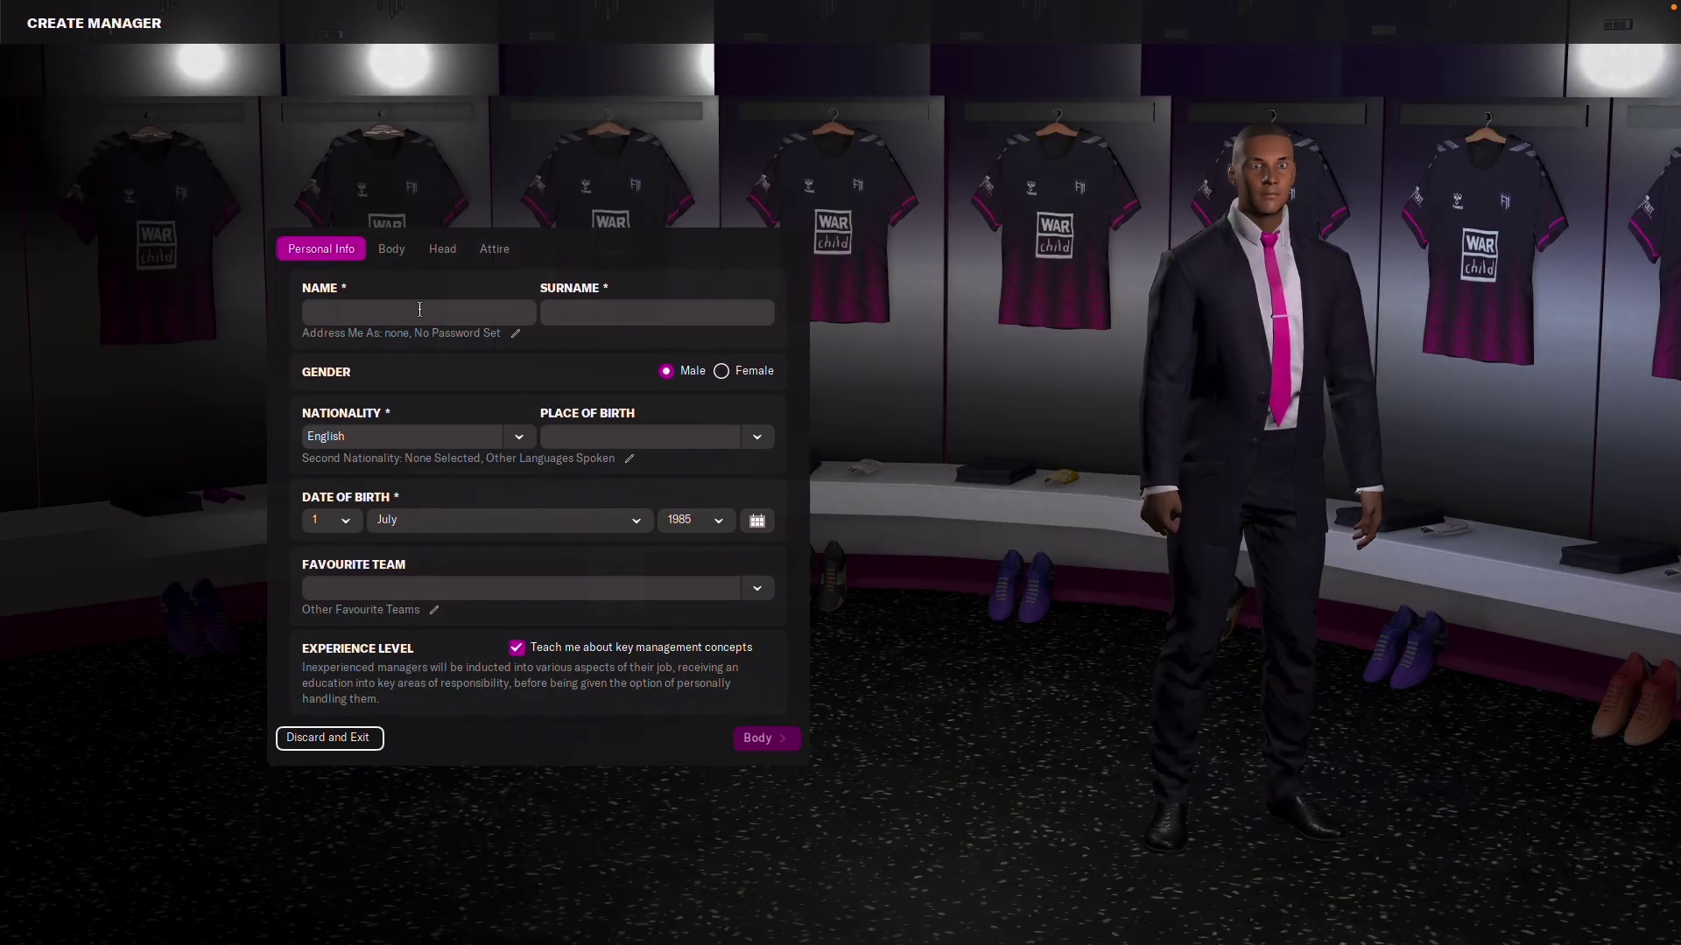
Create a manager profile with the manager's first name and surname, keeping the default personal details and body settings.
left_click(419, 311)
type("Andy")
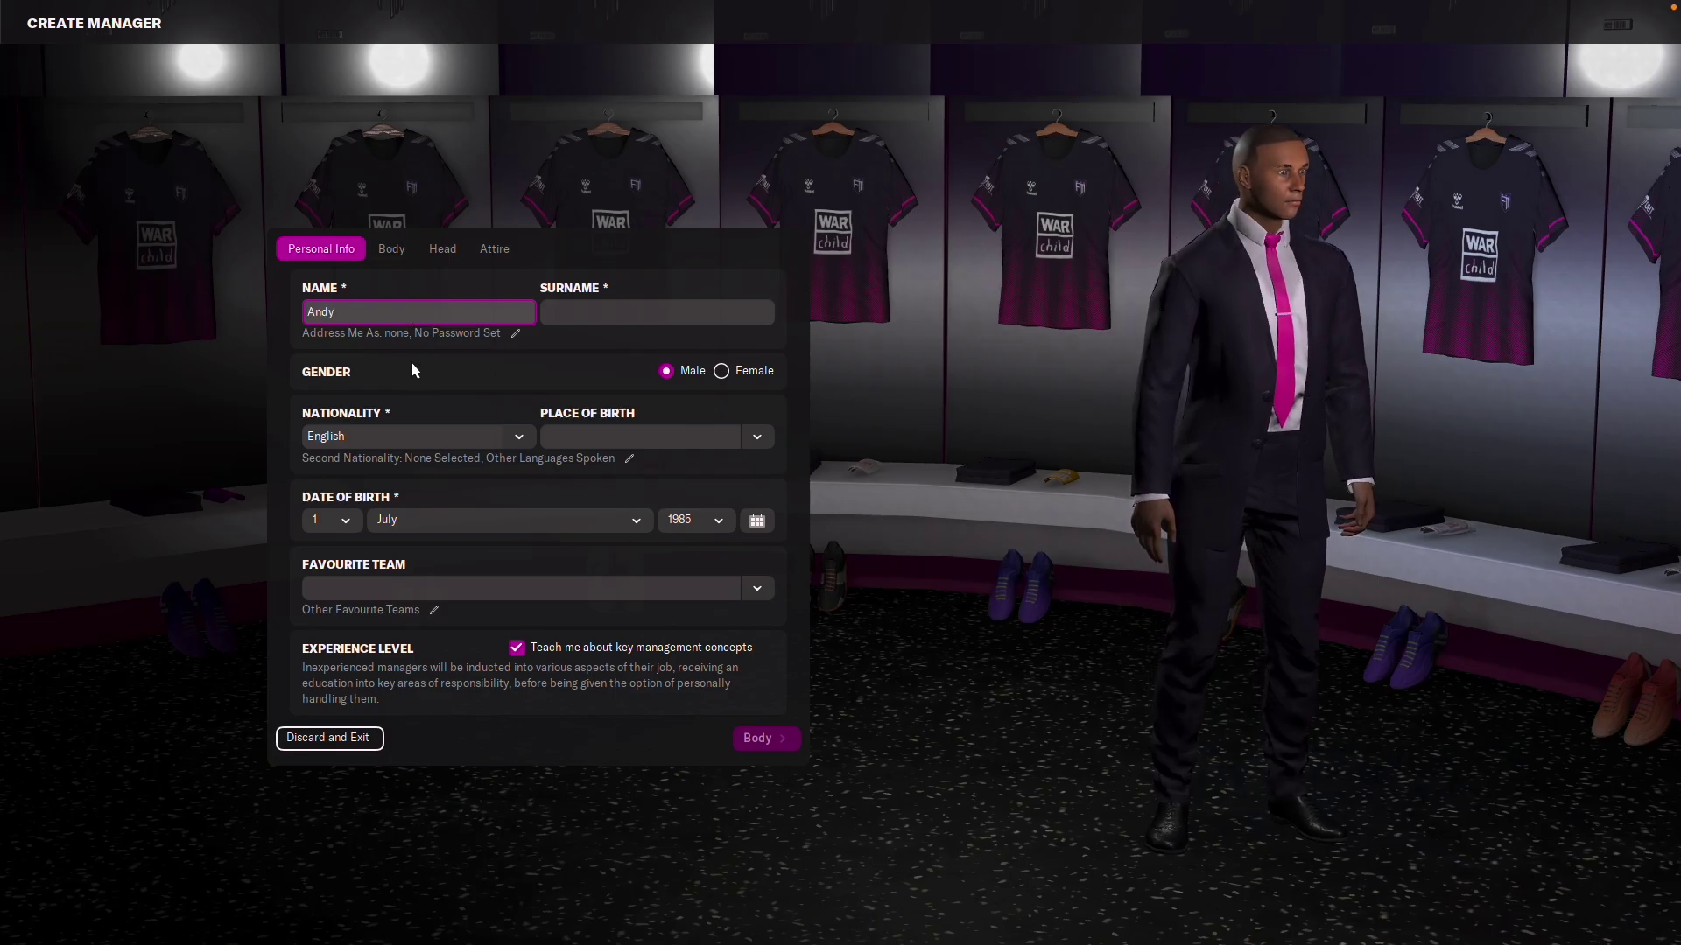
key("Tab")
type("T")
left_click(764, 738)
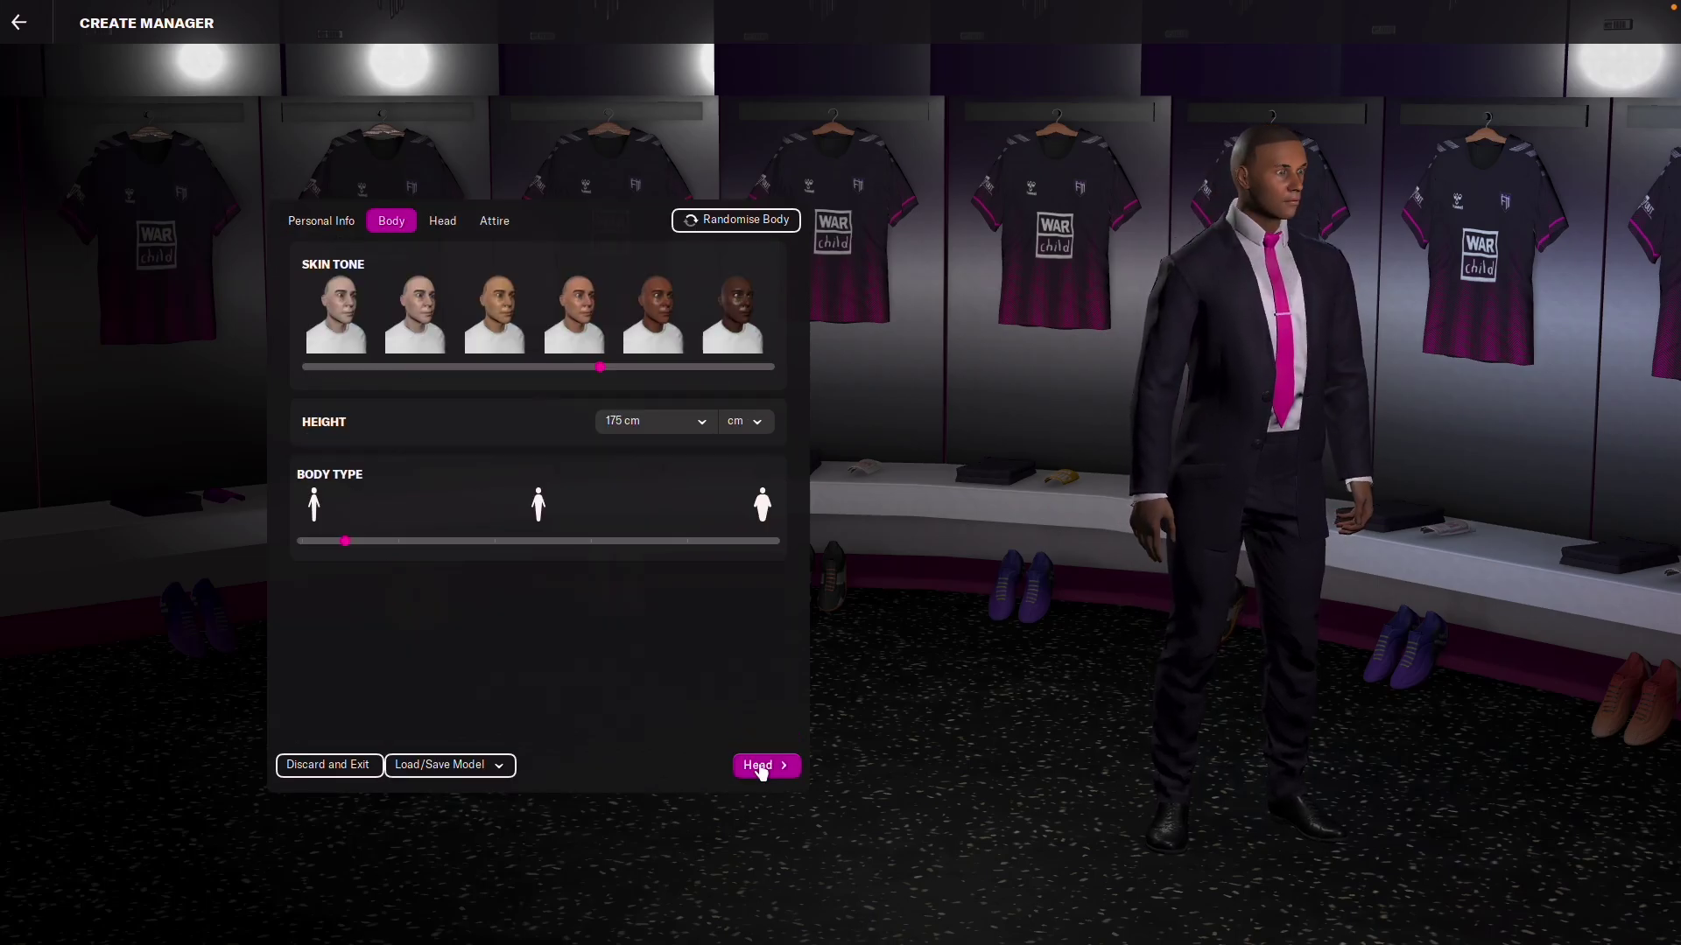
left_click(760, 766)
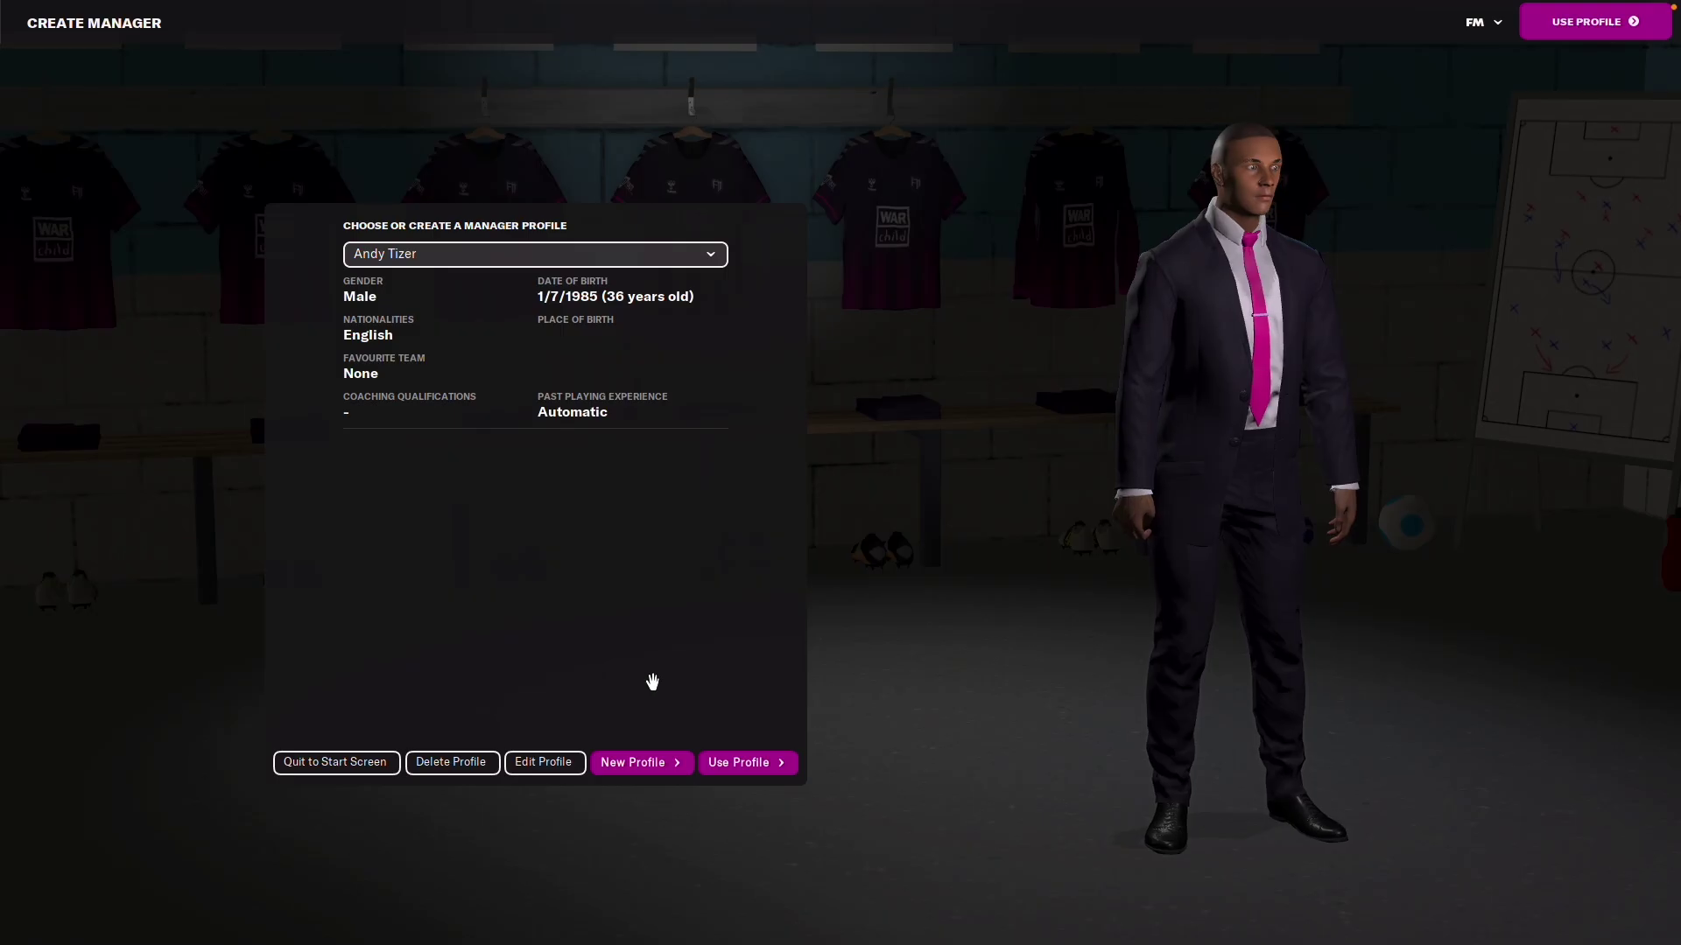
Use the new manager profile and confirm the Default managerial style with the badge and experience suggested for Man City.
left_click(744, 762)
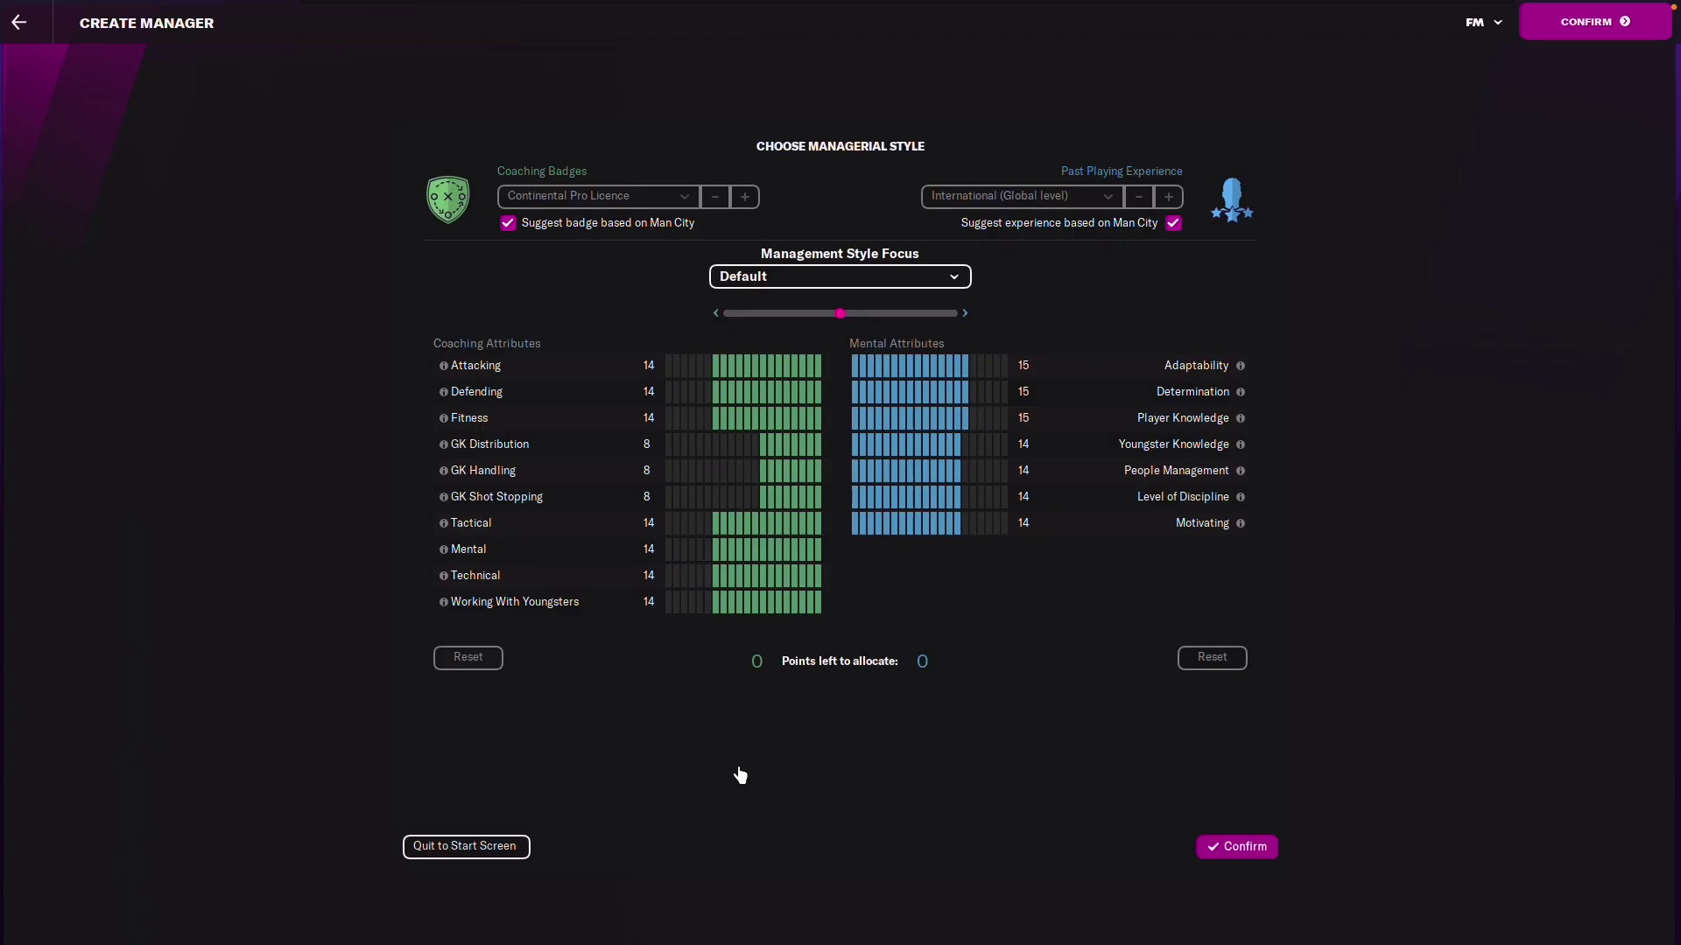
left_click(1246, 853)
left_click(1010, 525)
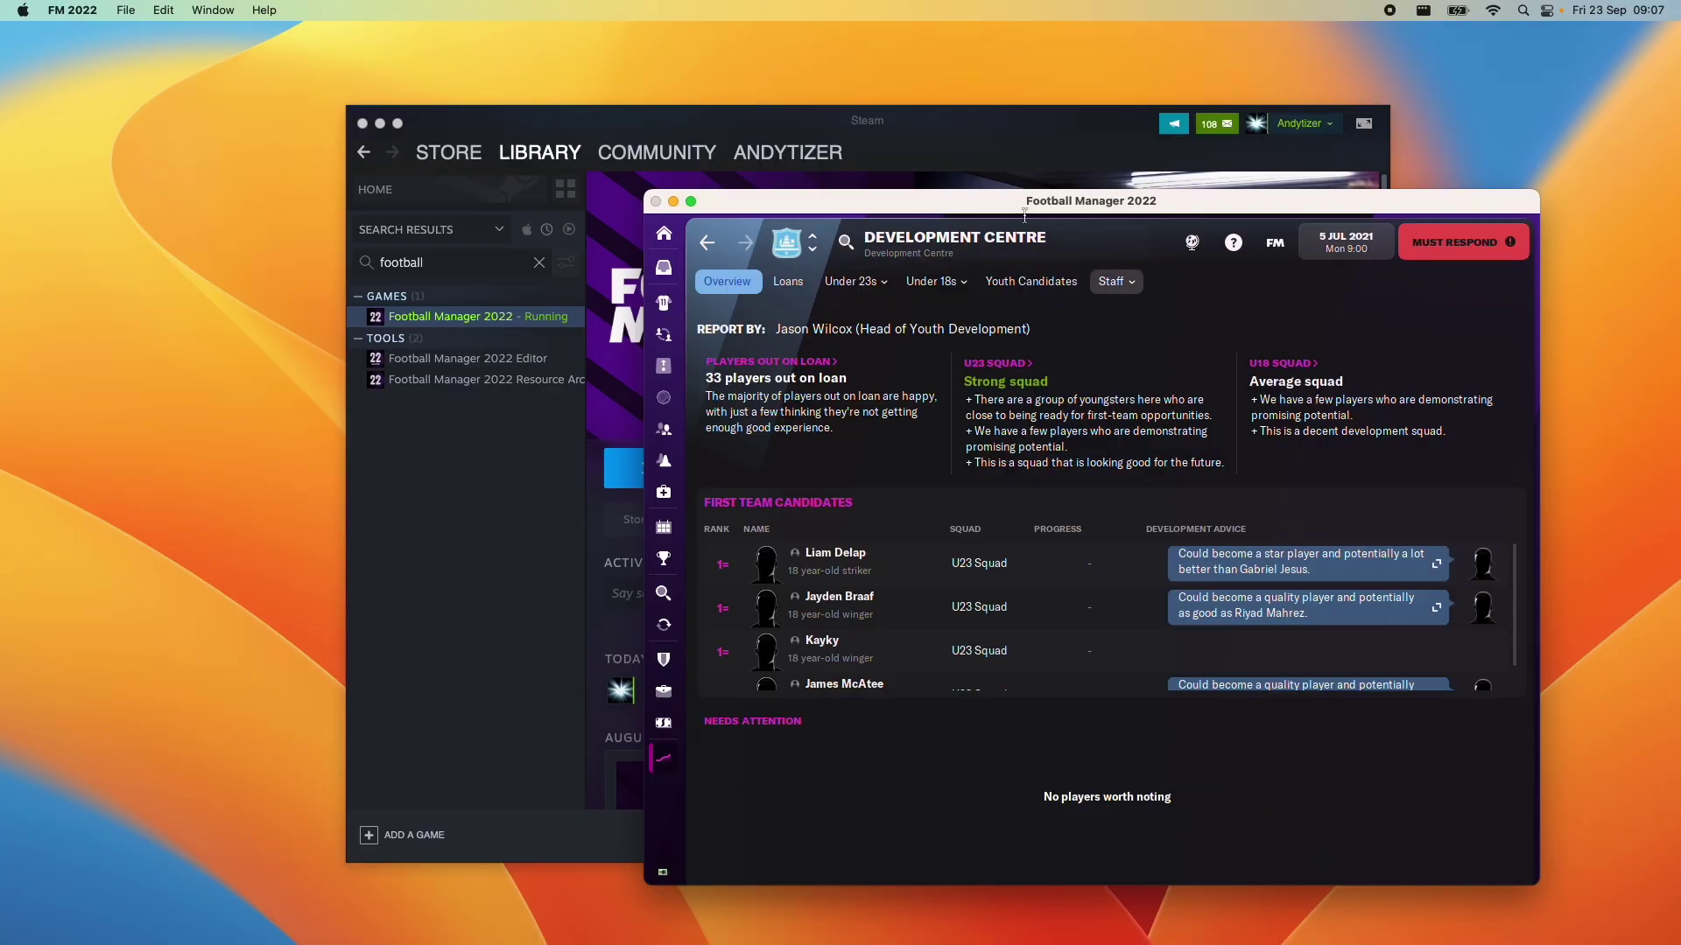
Reposition the windowed game, examine the Football Manager 2022 process and its kind in Activity Monitor, and minimise Activity Monitor.
left_click_drag(1055, 204, 1002, 249)
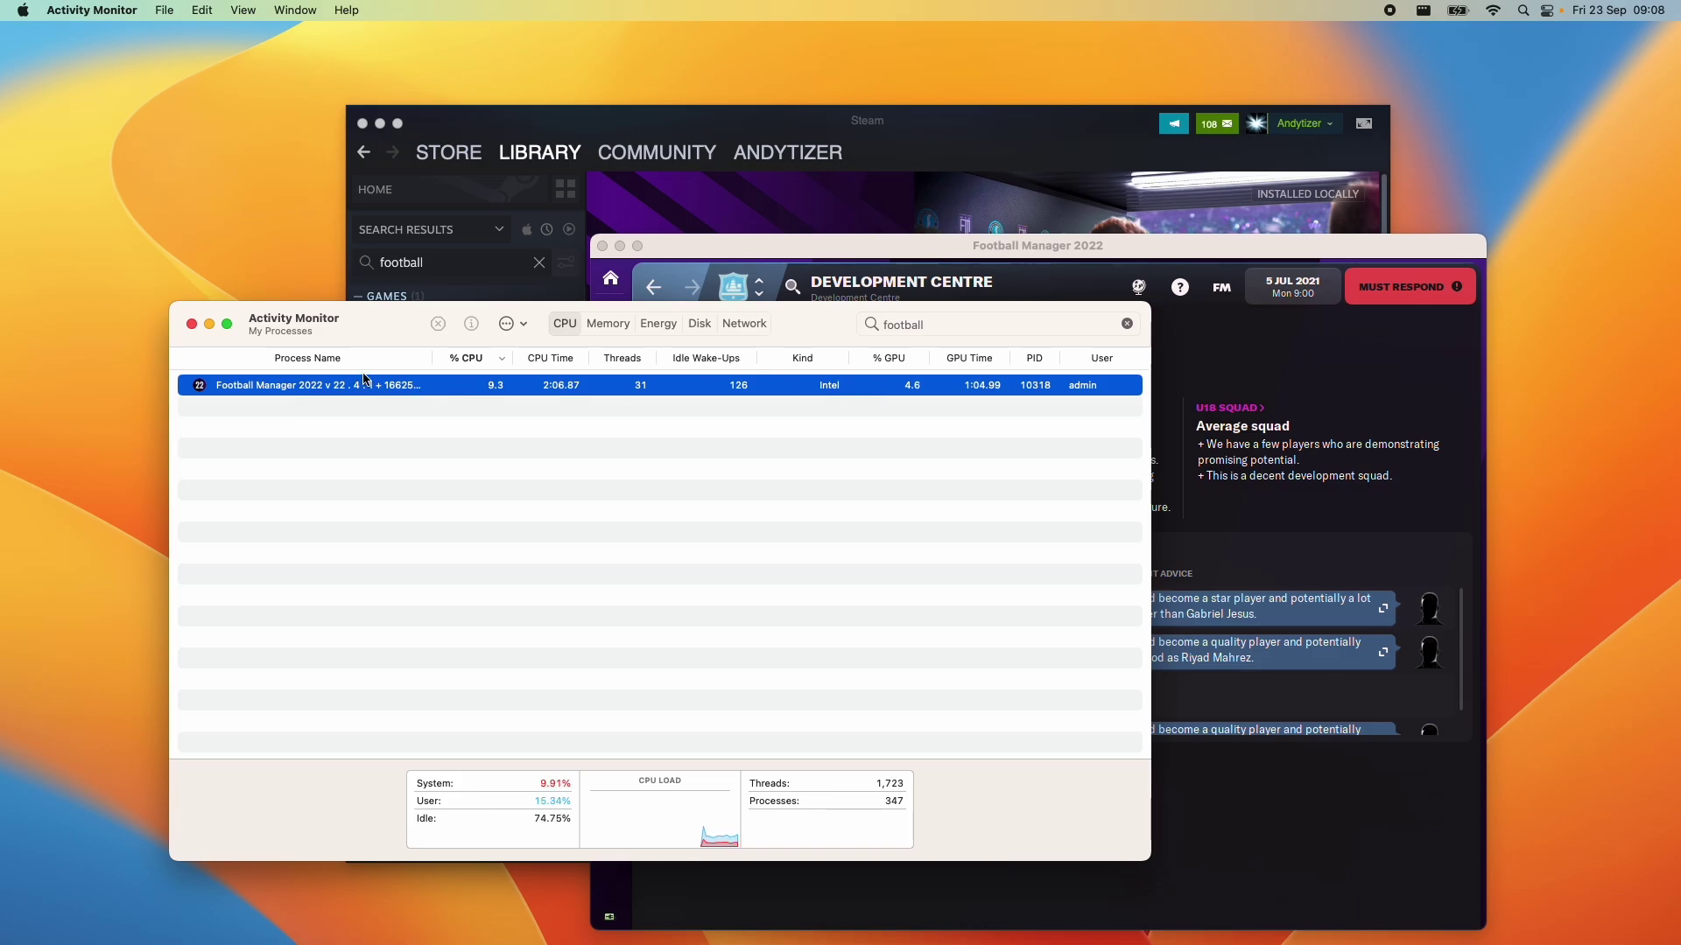
left_click(841, 388)
left_click(209, 324)
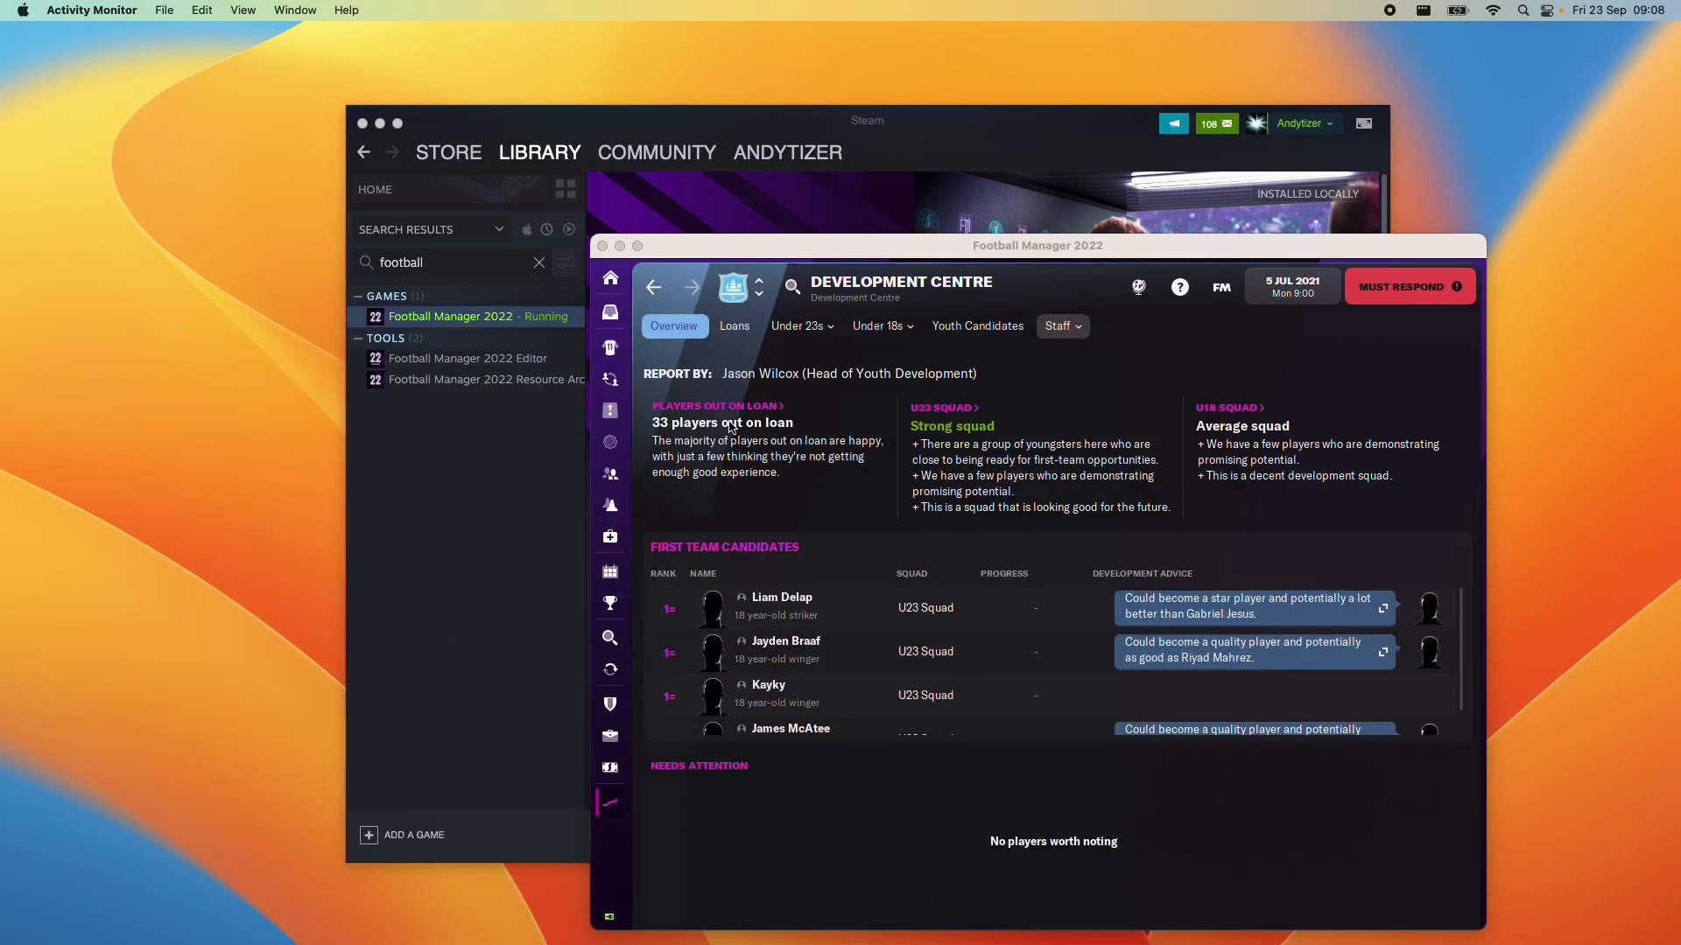